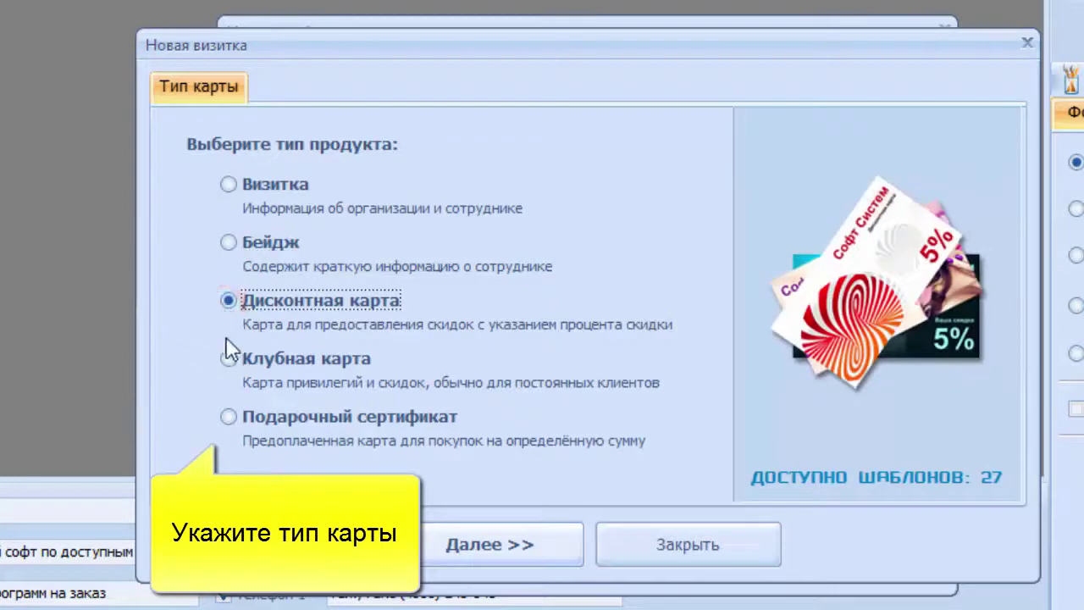
- Choose Визитка as the product type and continue to the card format
click(228, 358)
click(230, 417)
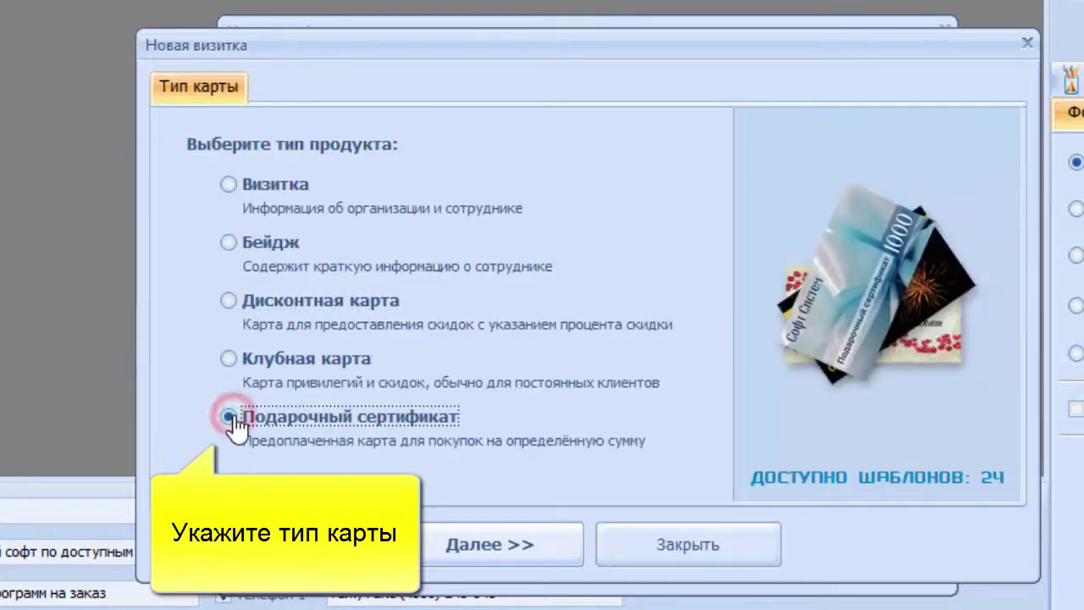
click(229, 185)
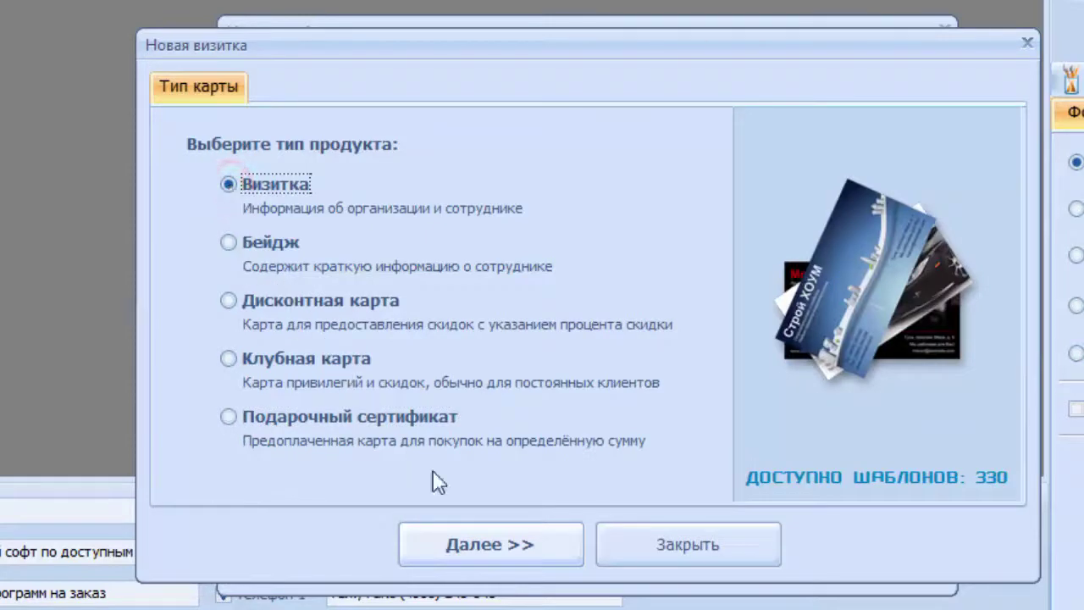
click(478, 540)
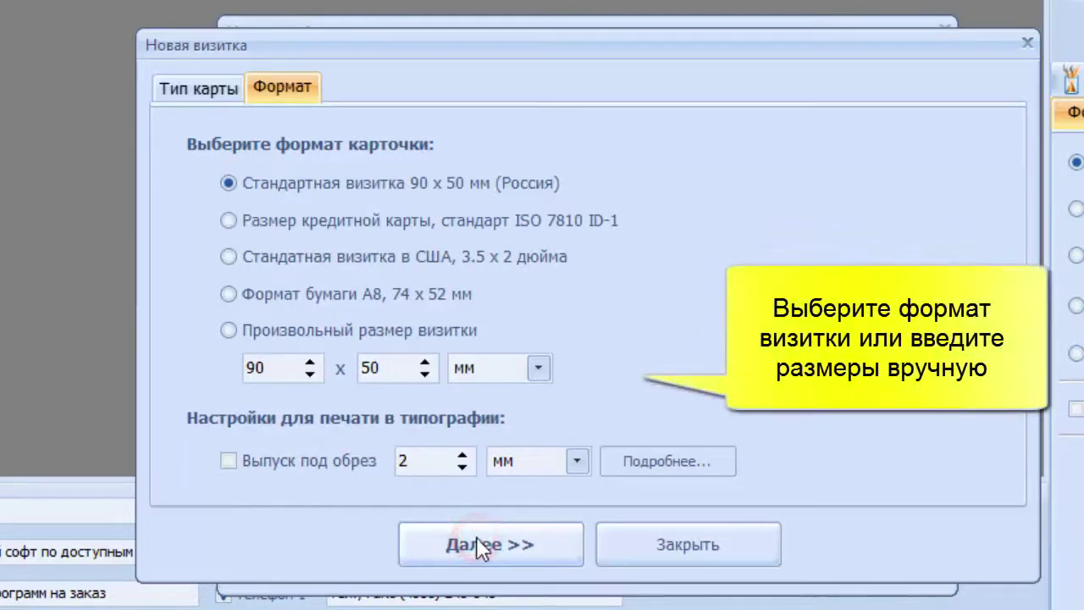
- Compare the card formats and choose the standard Russian business card of 90 x 50 mm
click(228, 220)
click(229, 257)
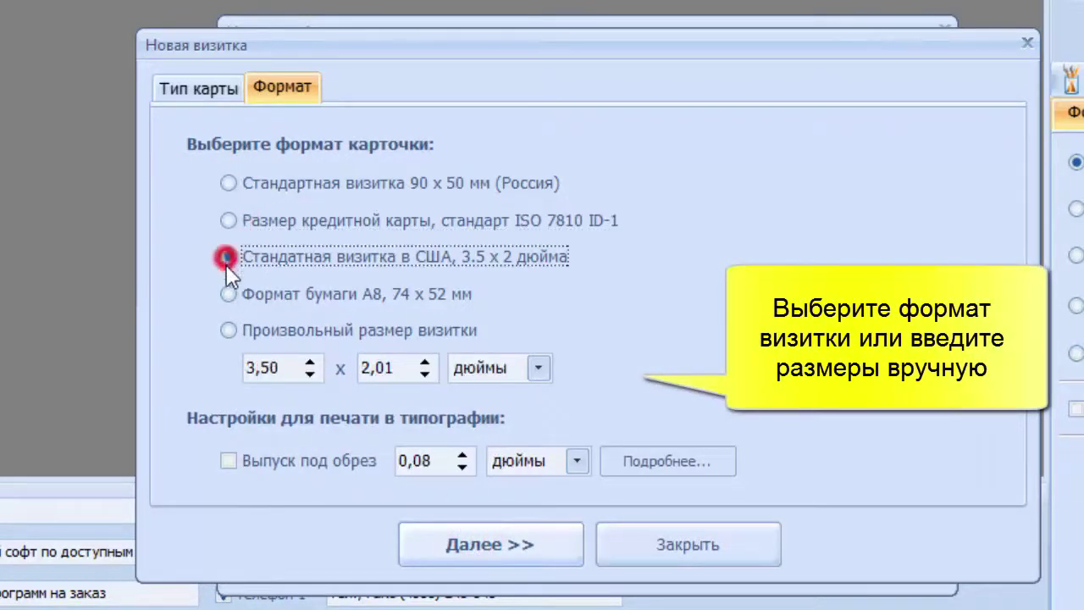
click(227, 294)
click(227, 330)
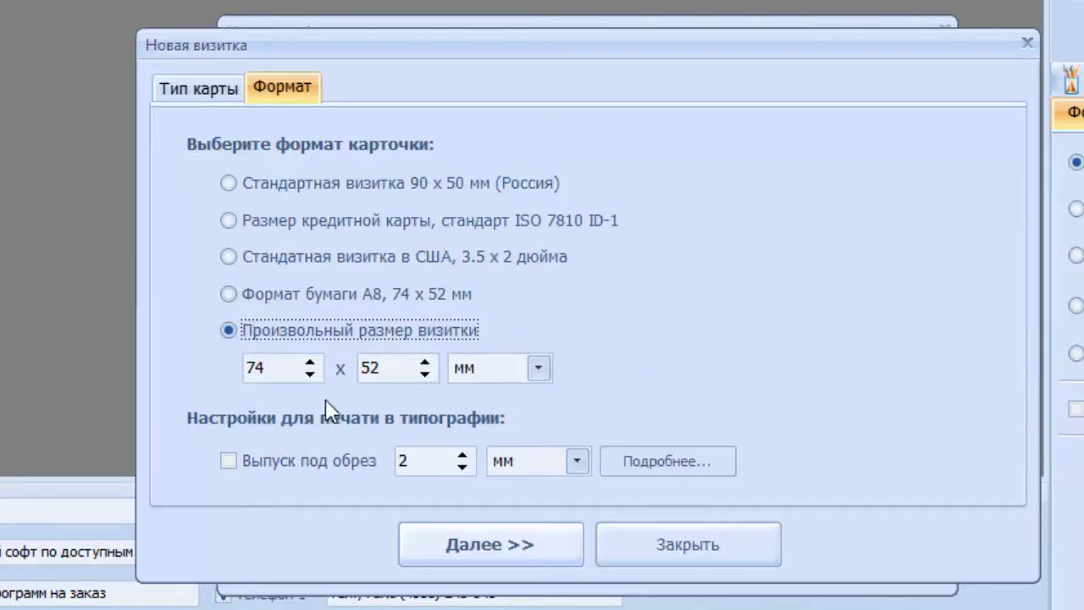
click(229, 183)
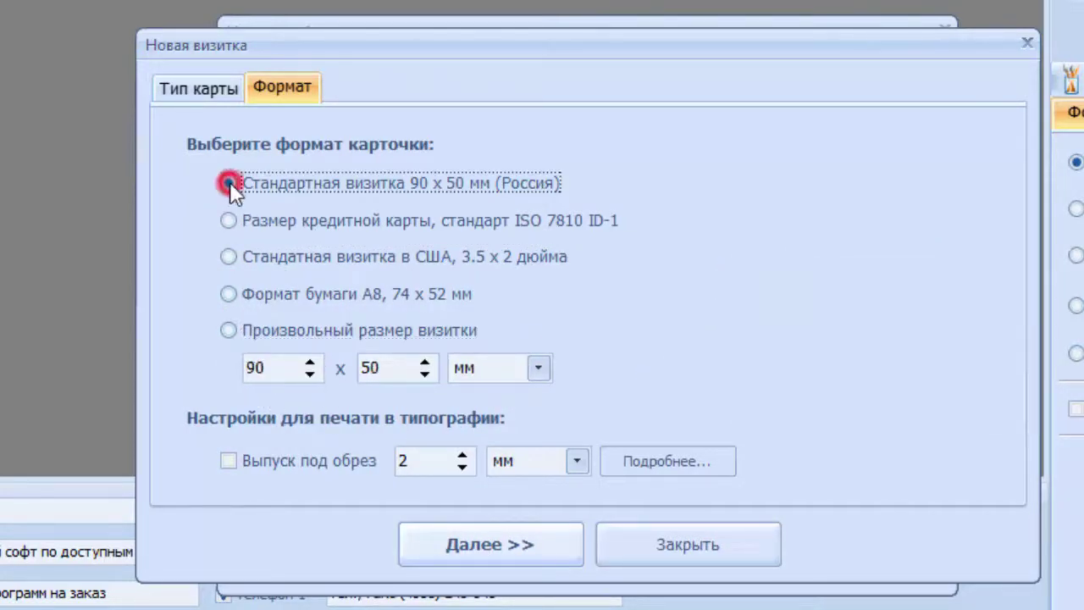
- Enable the print-shop bleed (Выпуск под обрез) at 2 mm and continue to the card data
click(230, 461)
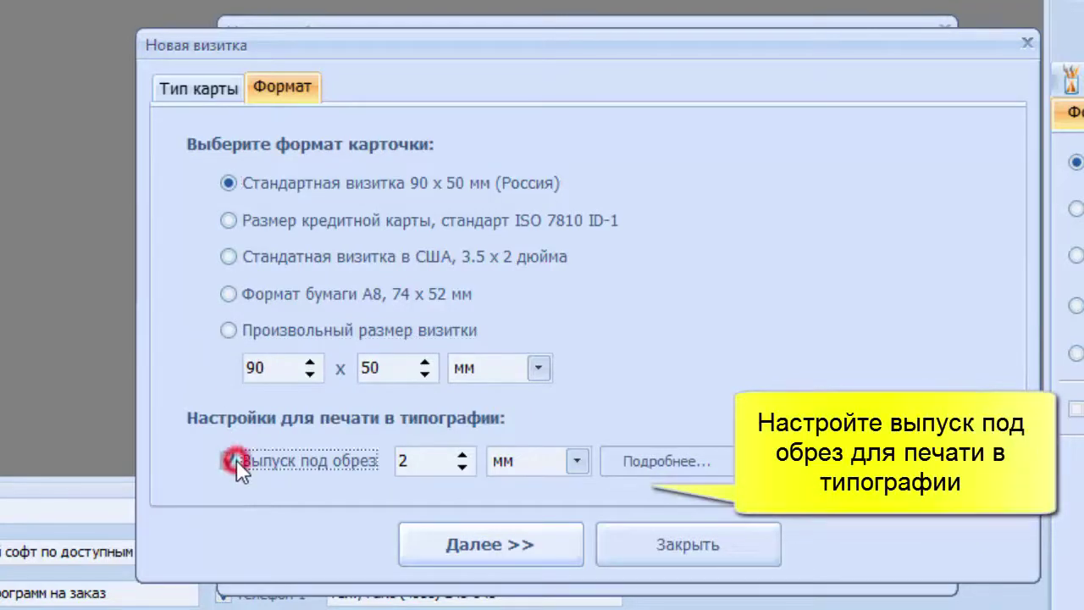
click(444, 462)
click(499, 537)
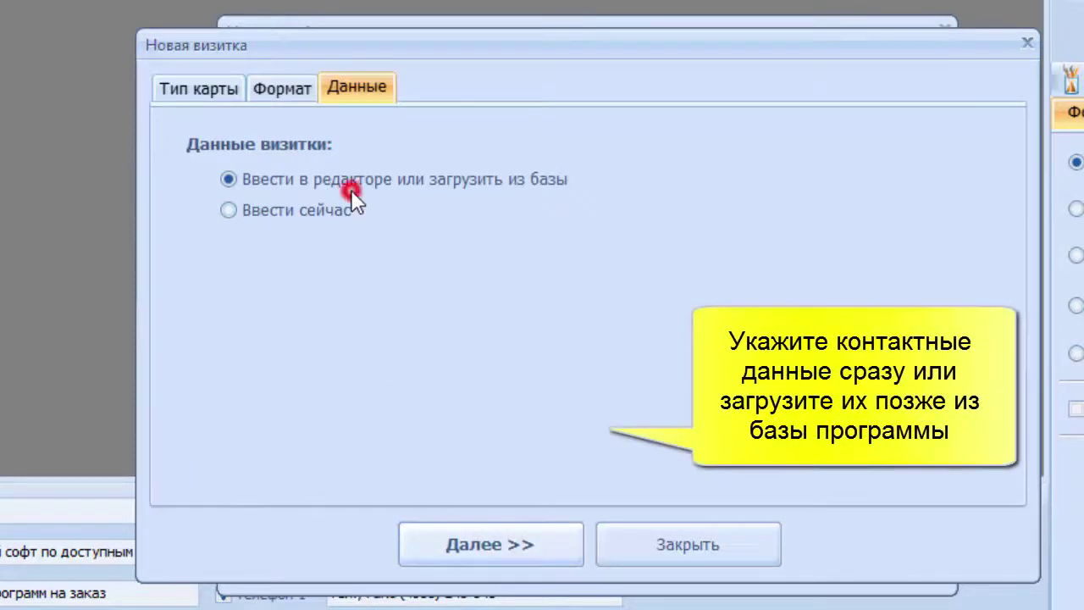
- Choose to enter the card data in the editor or load it from the database, and continue to the design choice
click(341, 209)
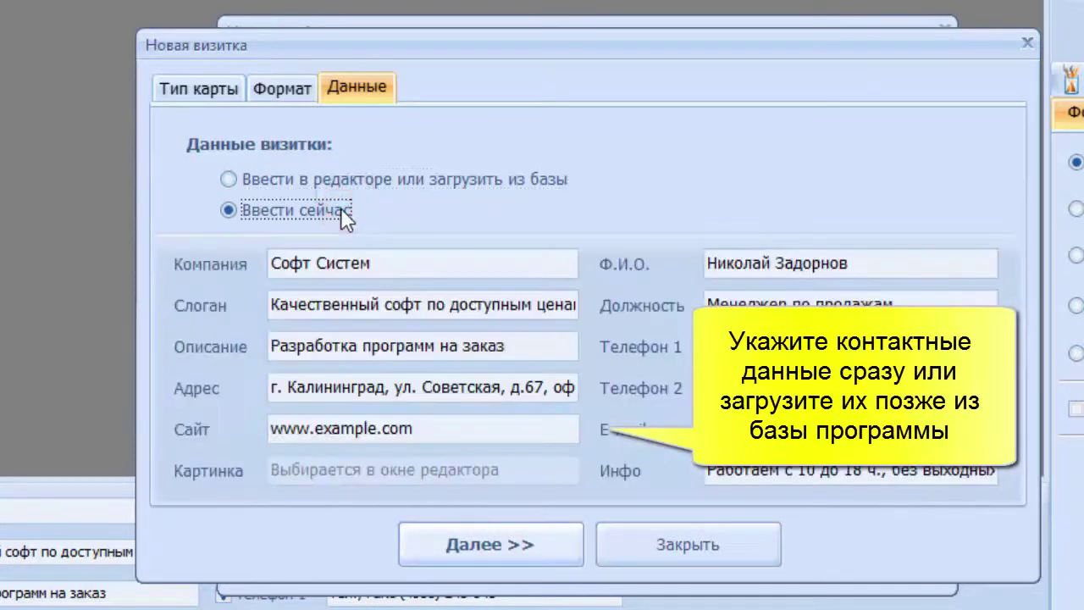
click(316, 180)
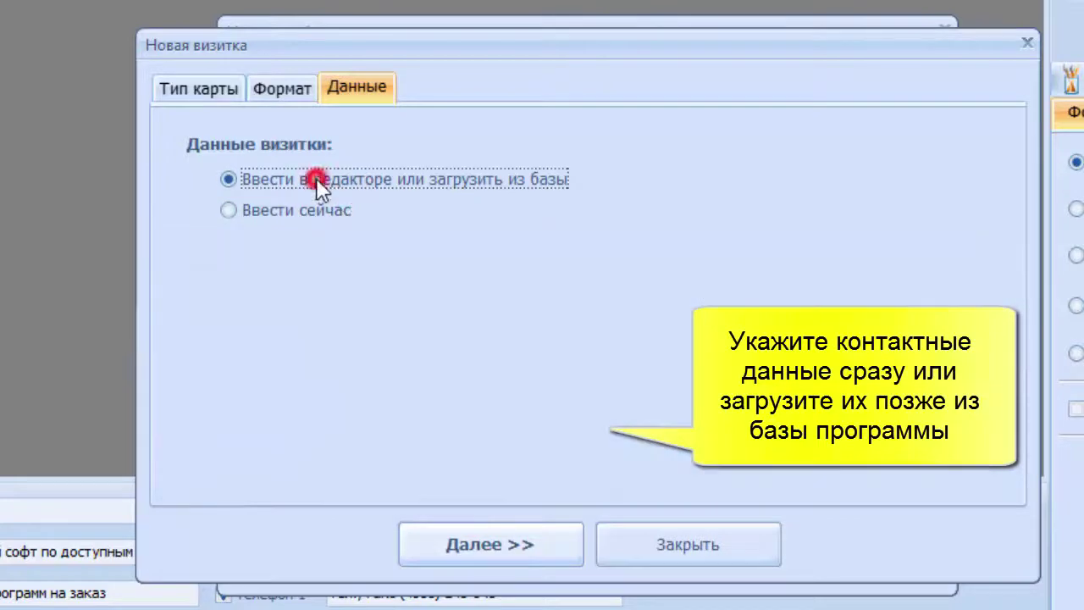
click(497, 546)
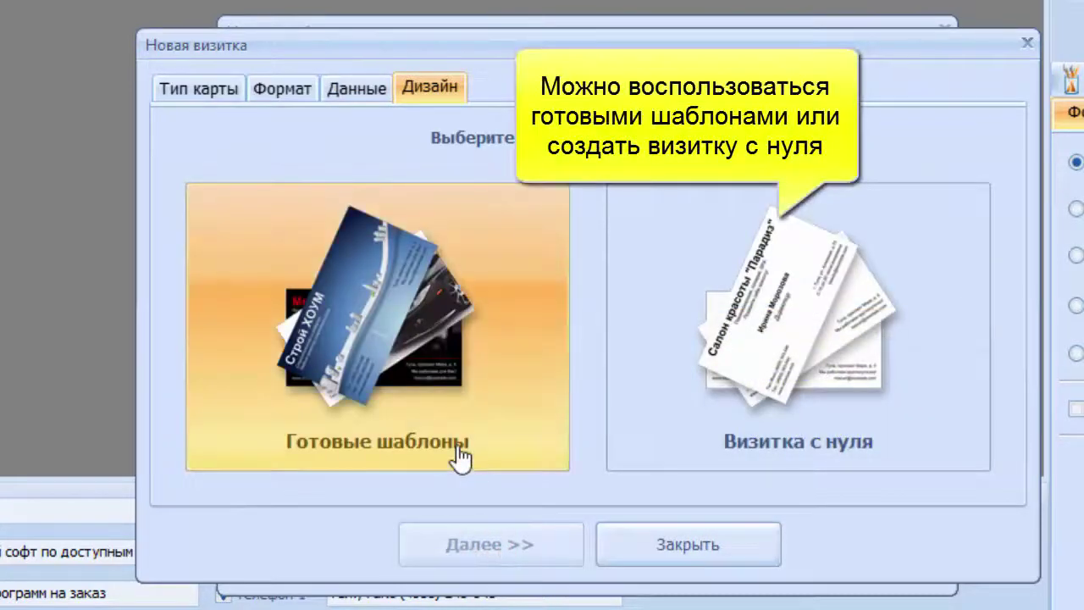
- Look through the horizontal and vertical from-scratch card layouts and return to the design choice
click(749, 428)
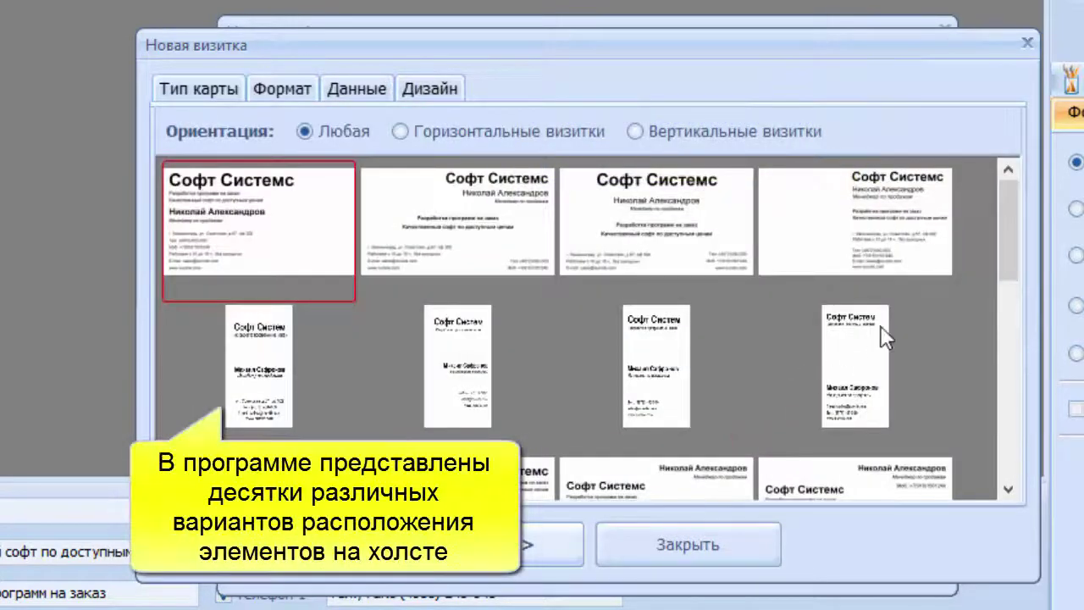
drag(1008, 248, 1013, 313)
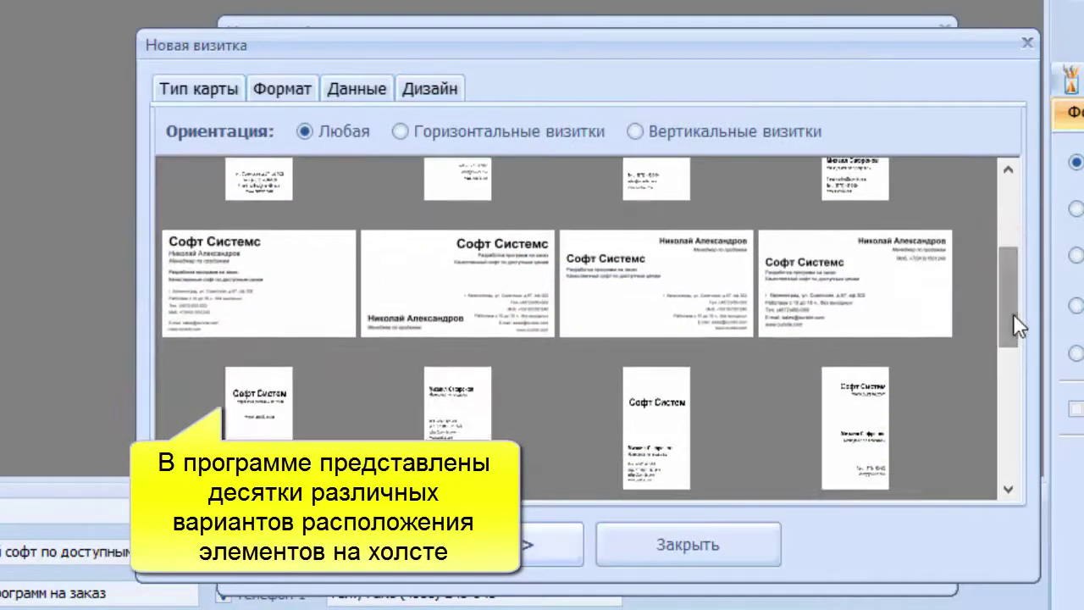
click(572, 136)
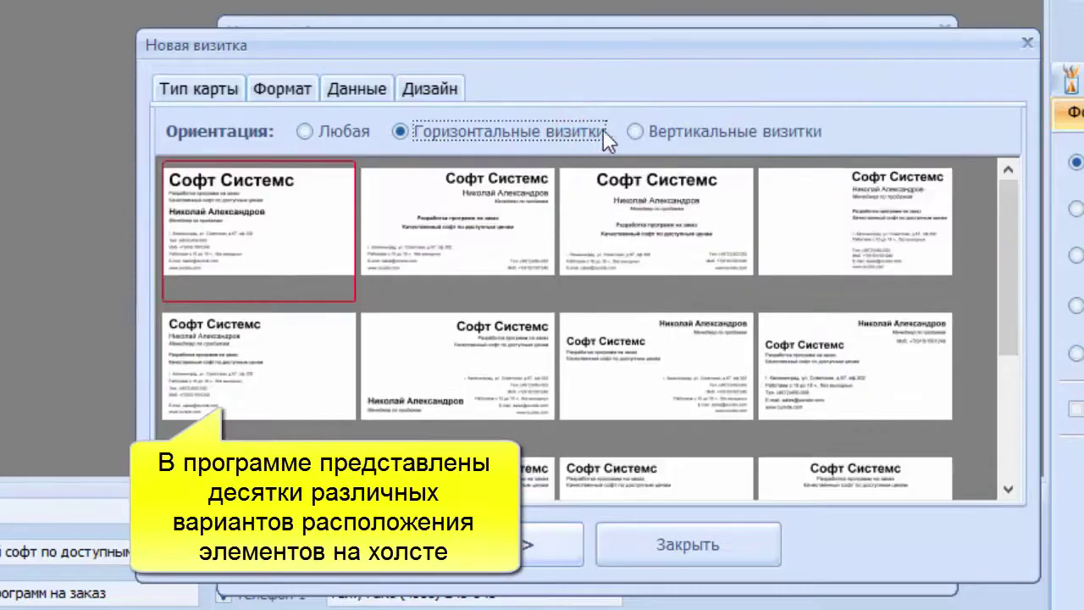
click(696, 129)
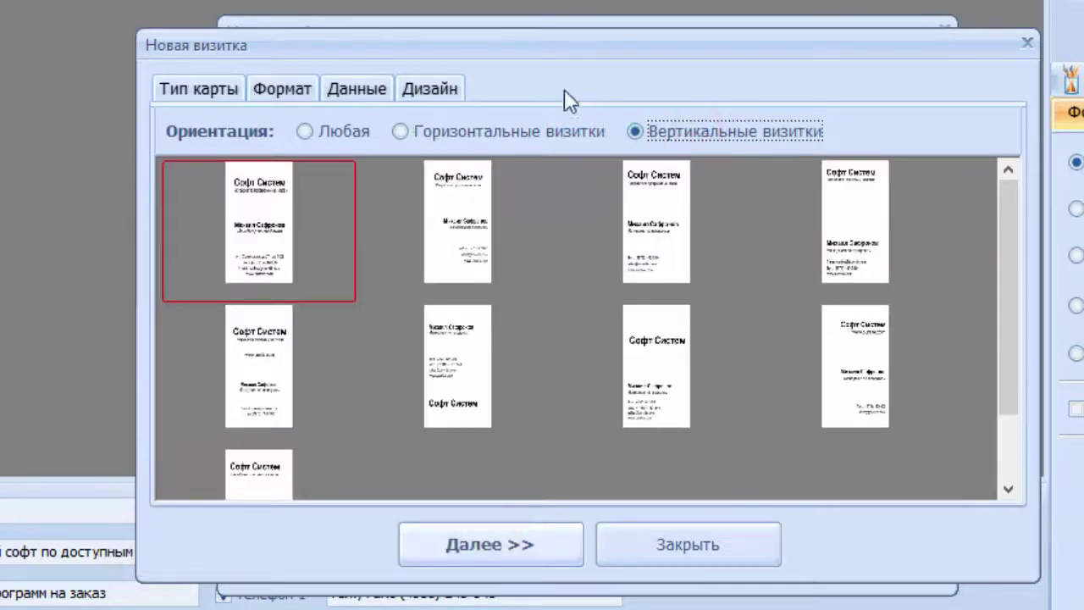
click(448, 90)
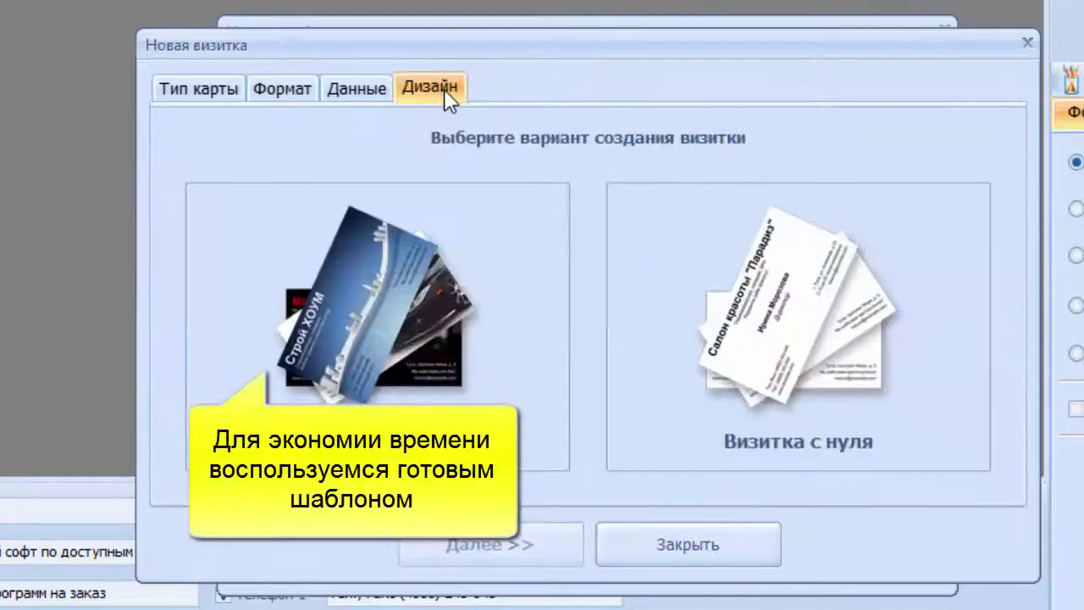
- Open the ready-made template catalogue and browse the Универсальные, Детские, Компьютеры and Питание categories
click(379, 347)
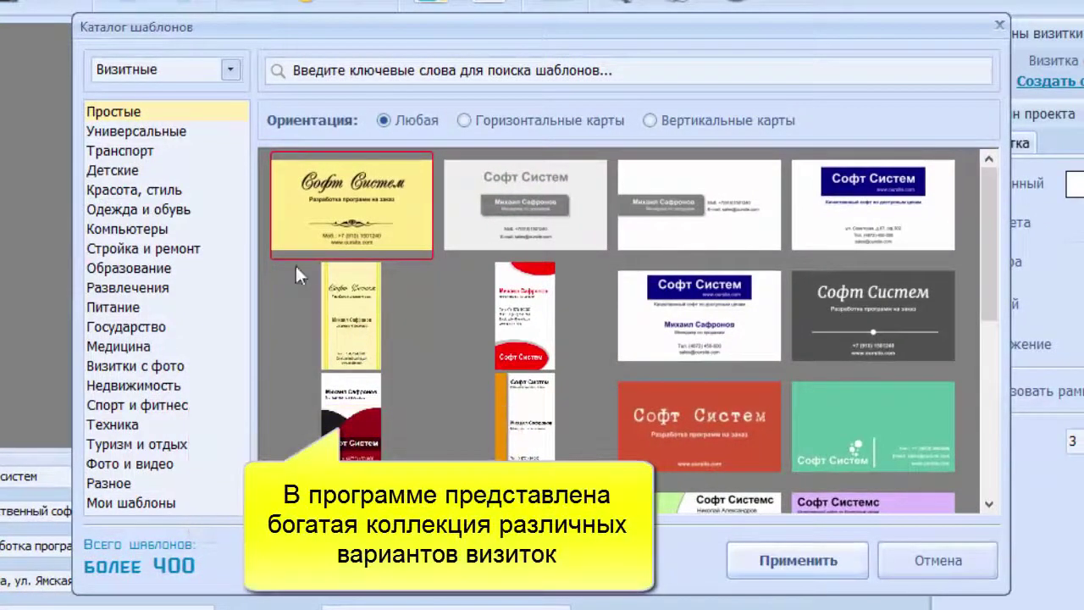
click(200, 130)
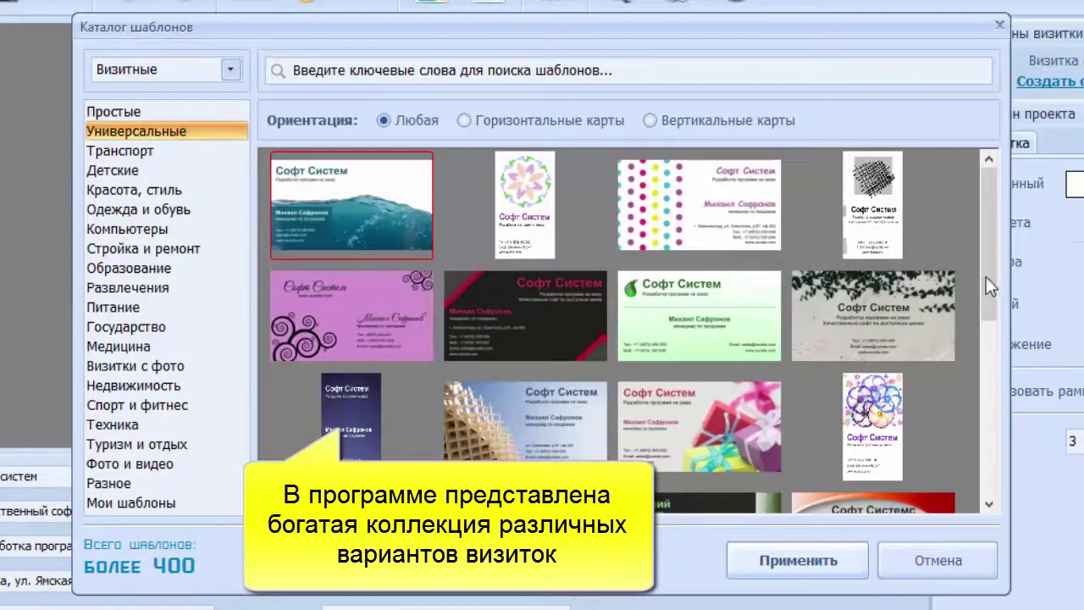
drag(986, 276, 984, 373)
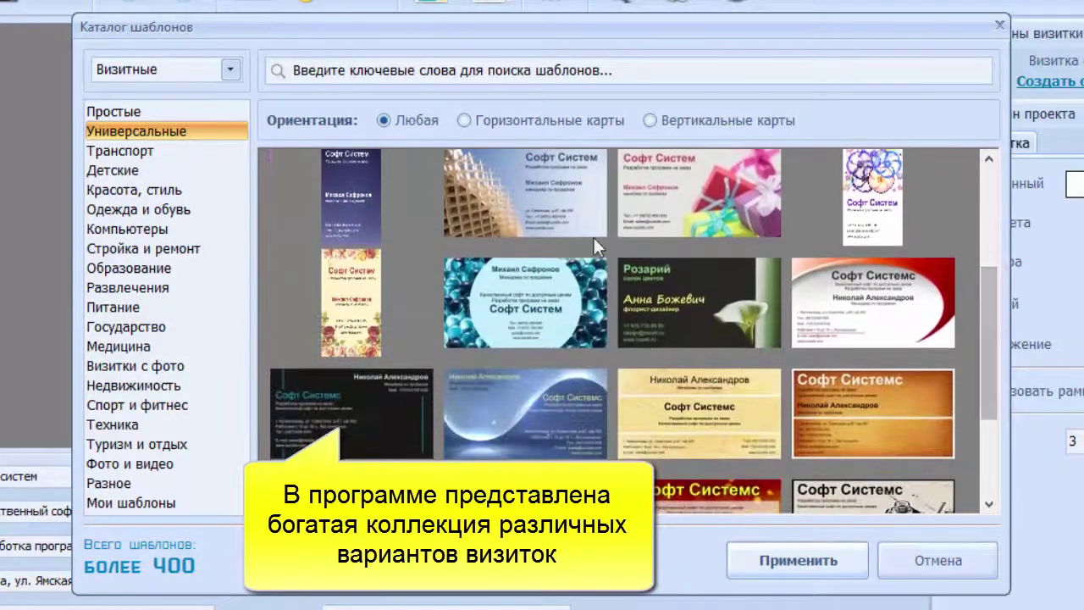
click(199, 171)
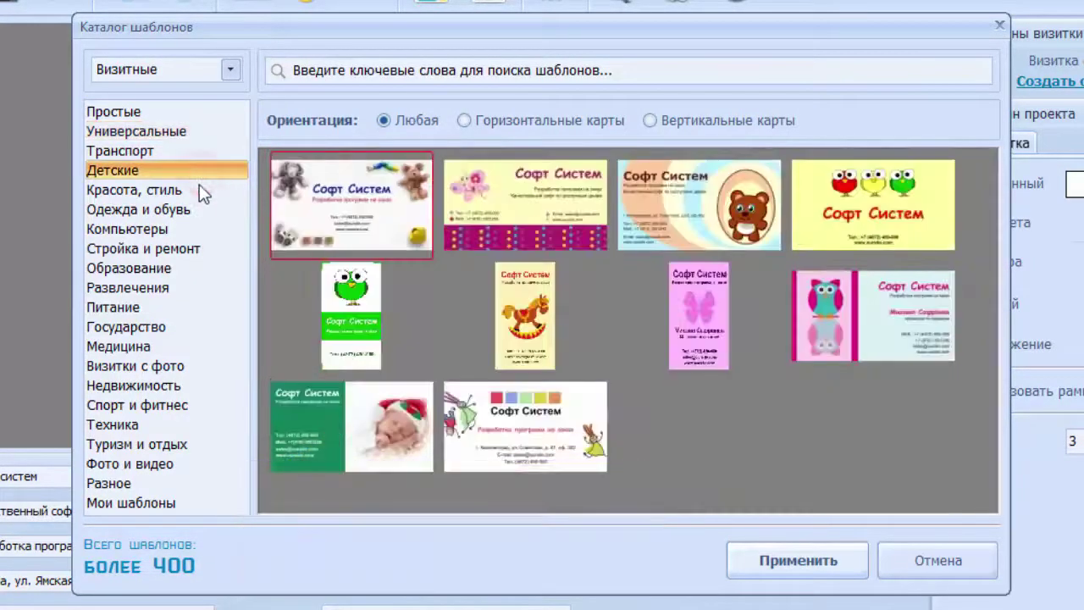
click(181, 226)
click(149, 308)
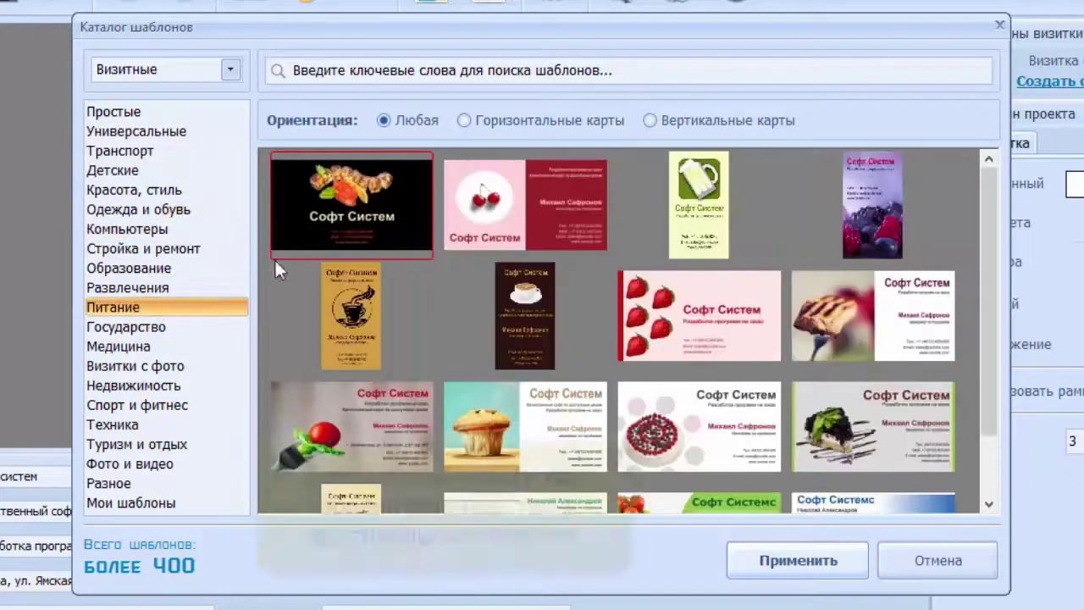
- Compare the horizontal and vertical Питание templates and set the orientation filter back to Любая
click(488, 122)
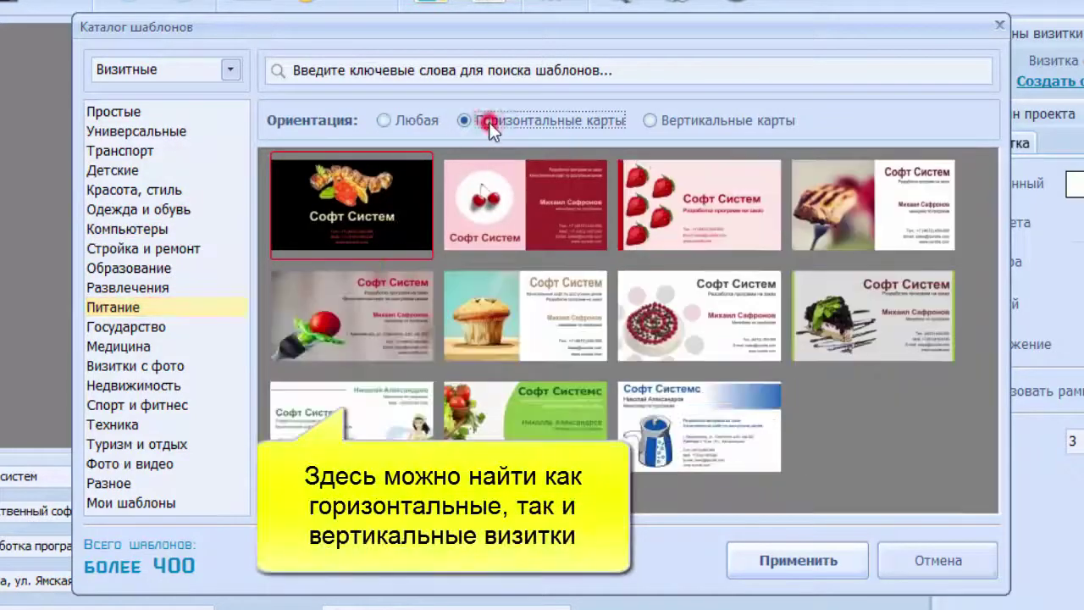
click(660, 121)
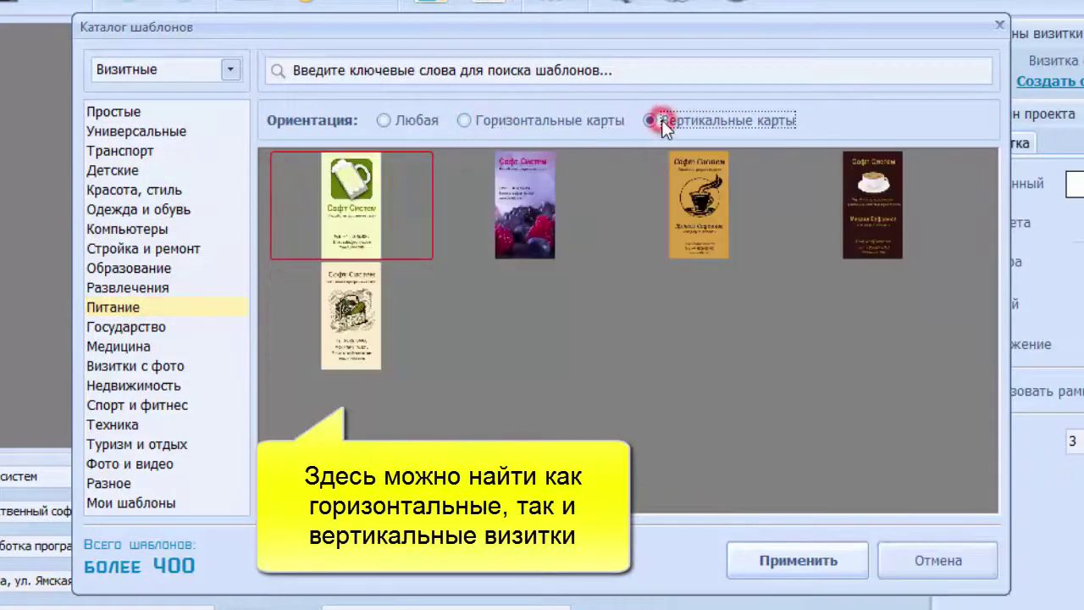
click(418, 120)
- Search the templates for "праздник" and apply the purple-bordered one with the penguin in a party hat
click(435, 78)
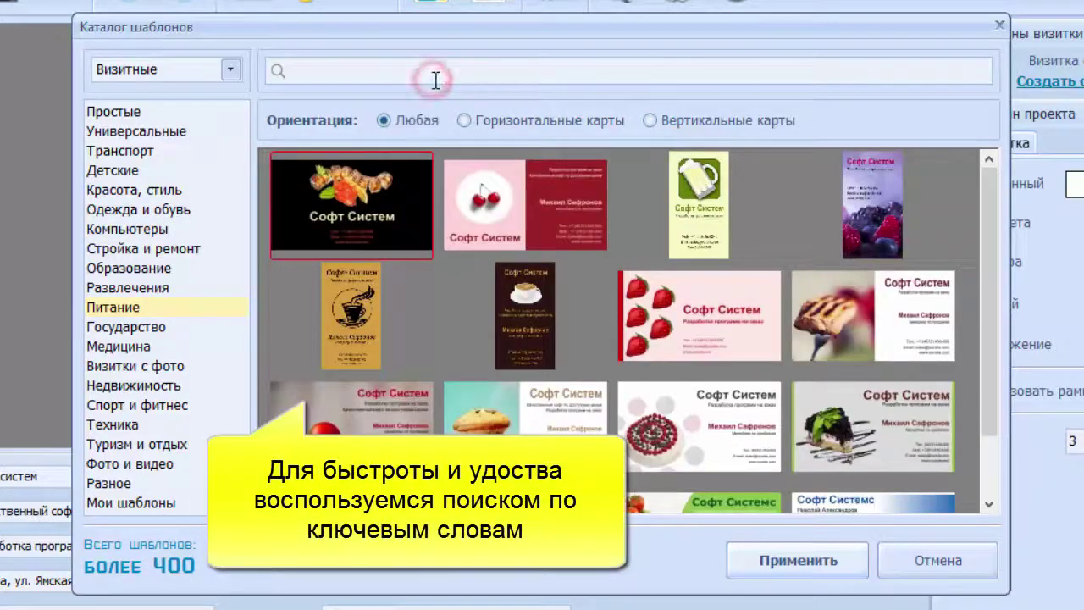
text(праздник)
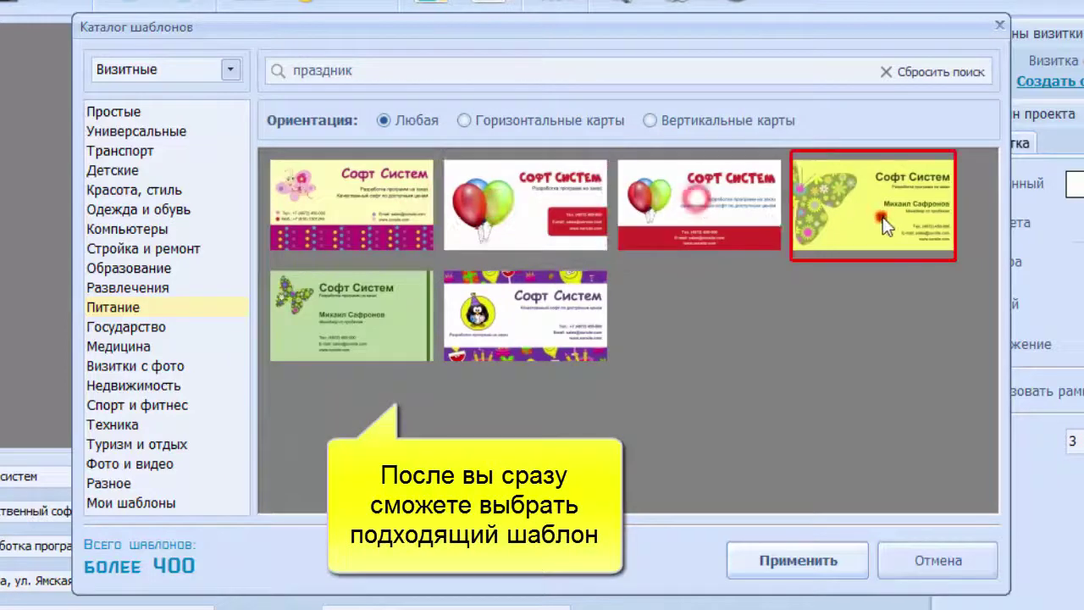
click(398, 305)
click(481, 319)
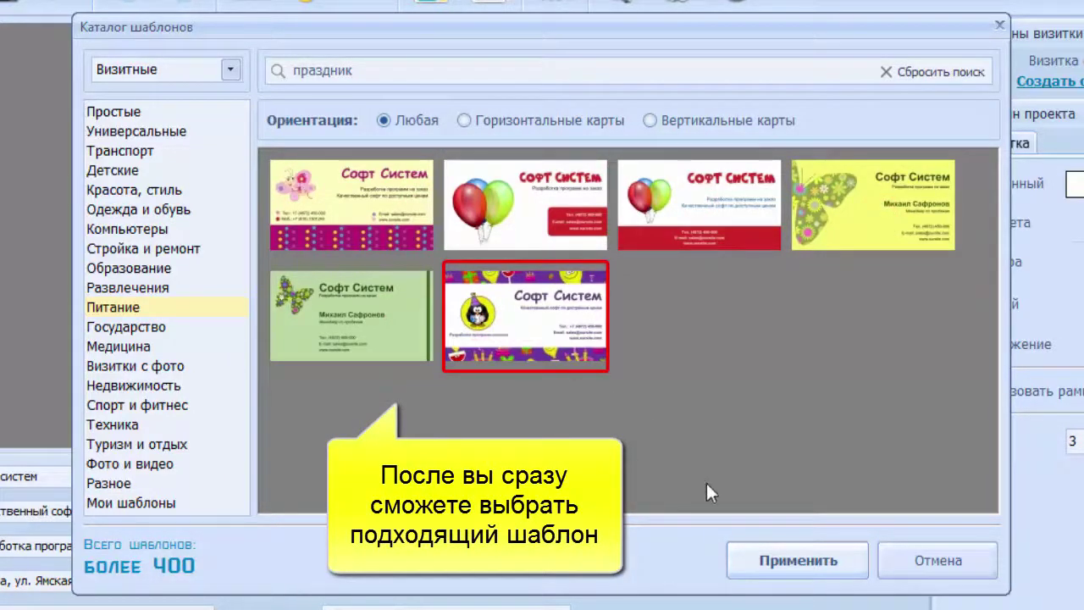
click(764, 561)
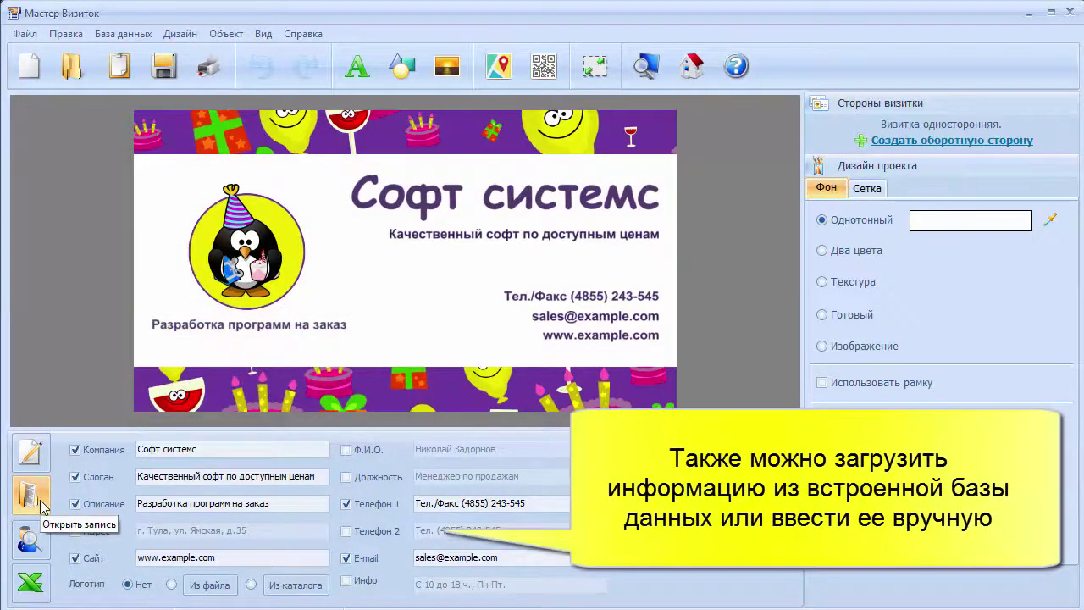
- Create a database record for company "Формула счастья" with slogan "Ваш праздник - наша работа!", description "Агентство организации праздников" and the company's address
click(32, 456)
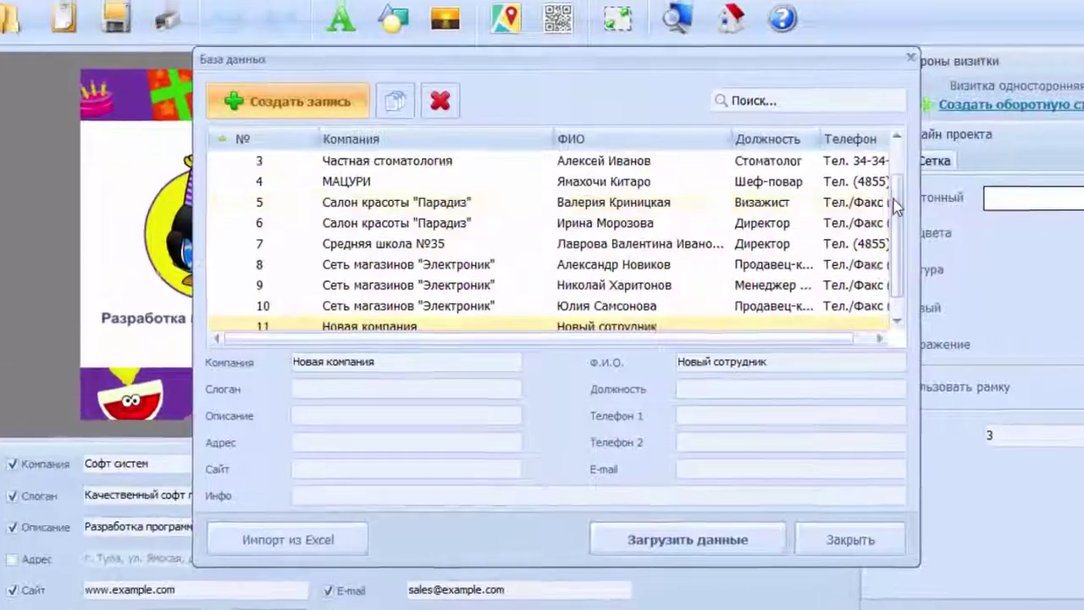
click(855, 221)
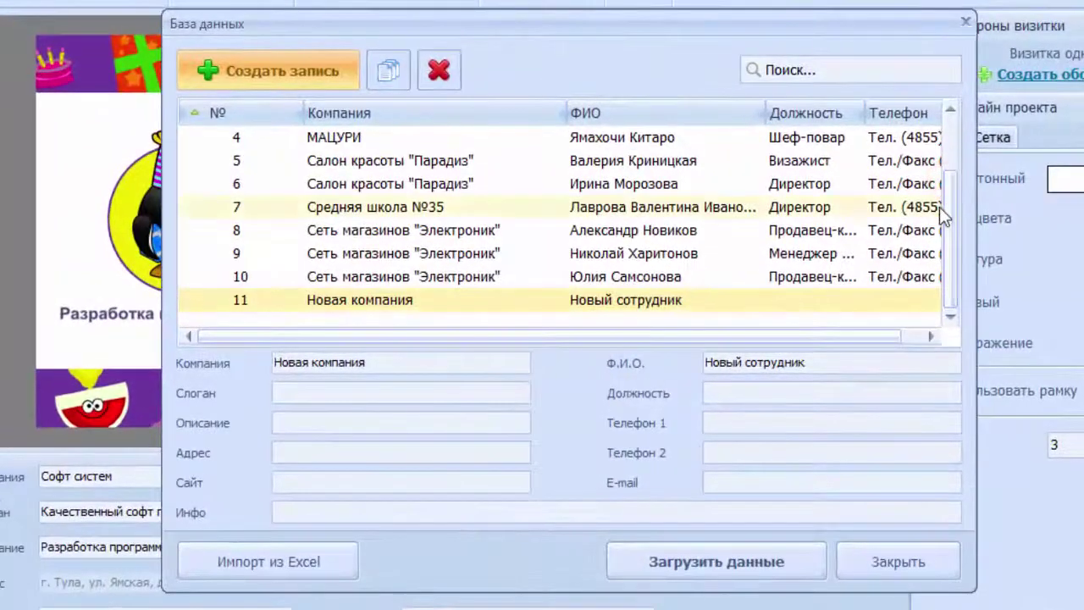
drag(491, 360, 266, 360)
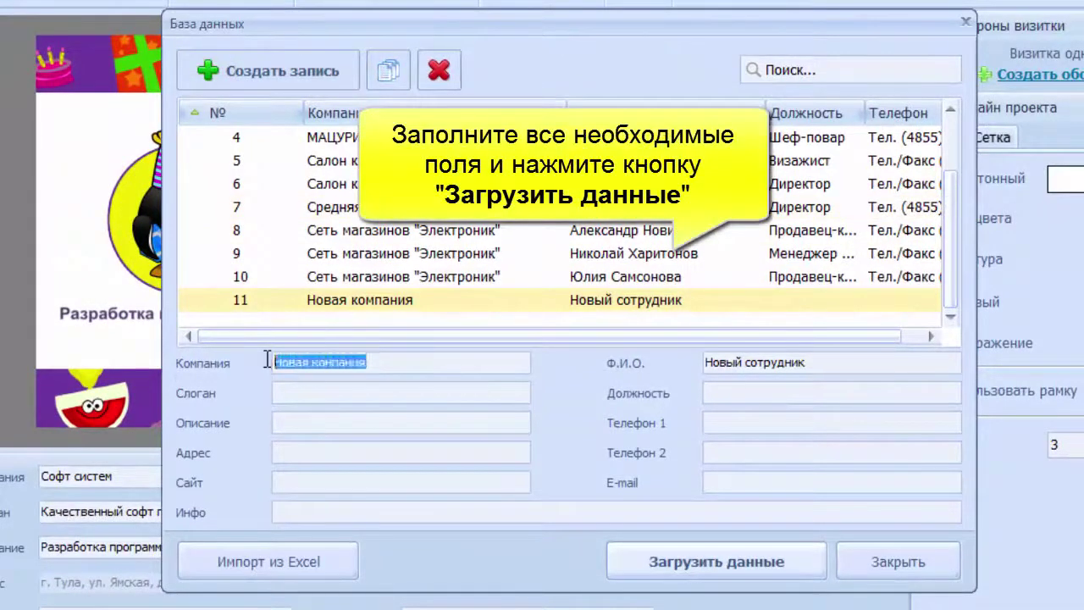
text(Формула счастья)
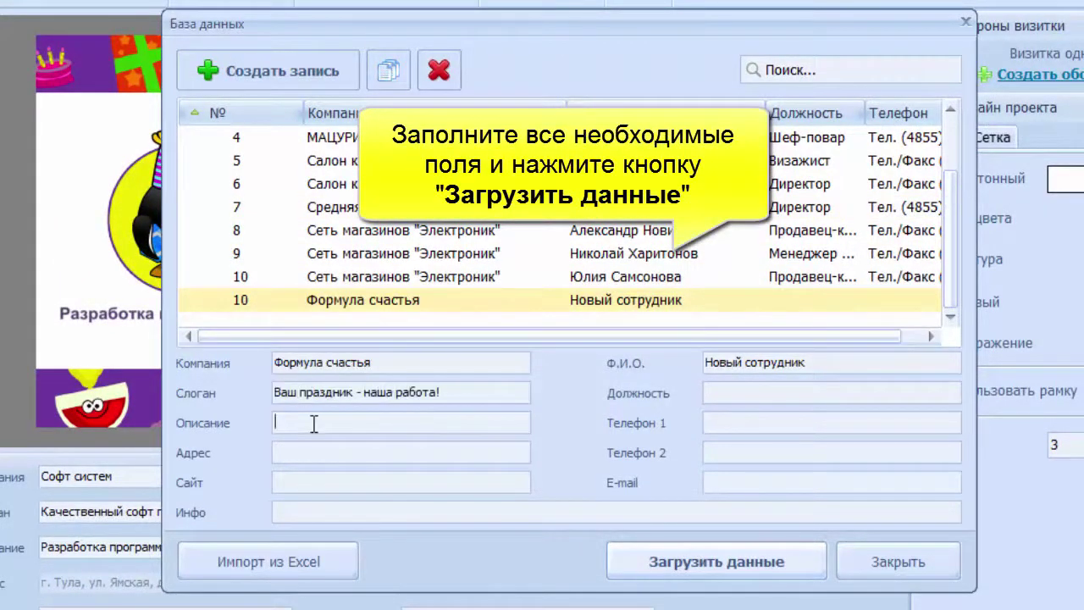
text(здников)
click(288, 450)
text(г. Москва, ул. Никольская, д.45, оф.309)
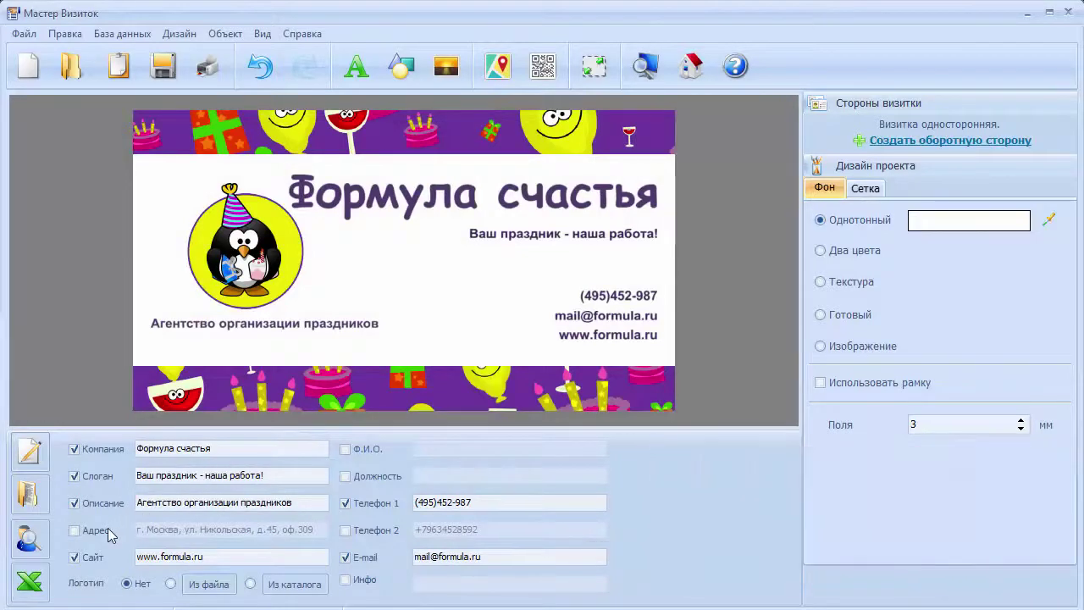
- Show the address line on the card and move it to the right, clear of the penguin picture
click(108, 527)
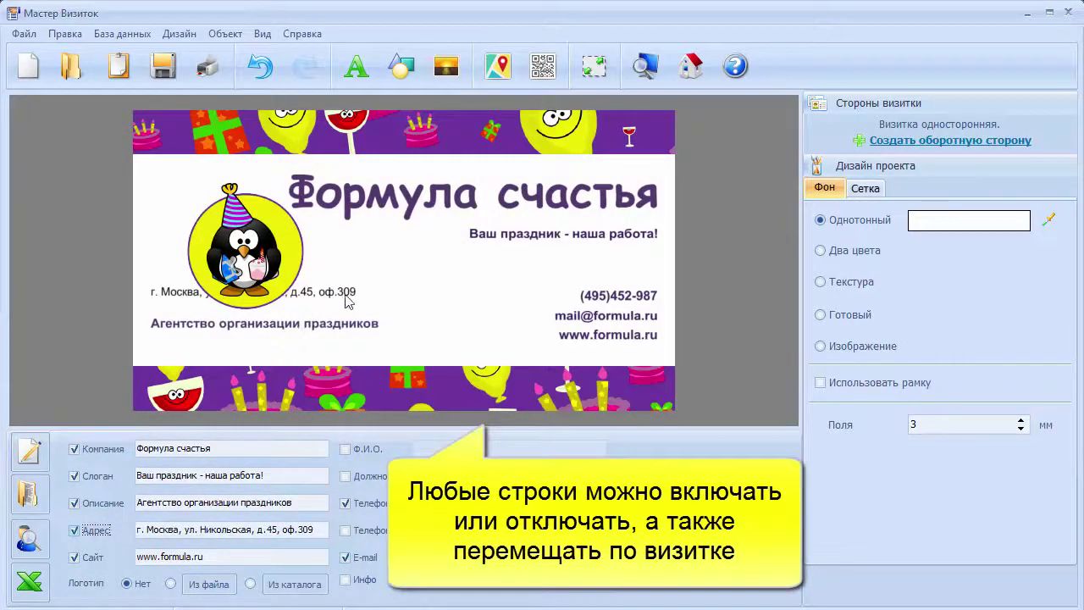
drag(348, 301, 564, 296)
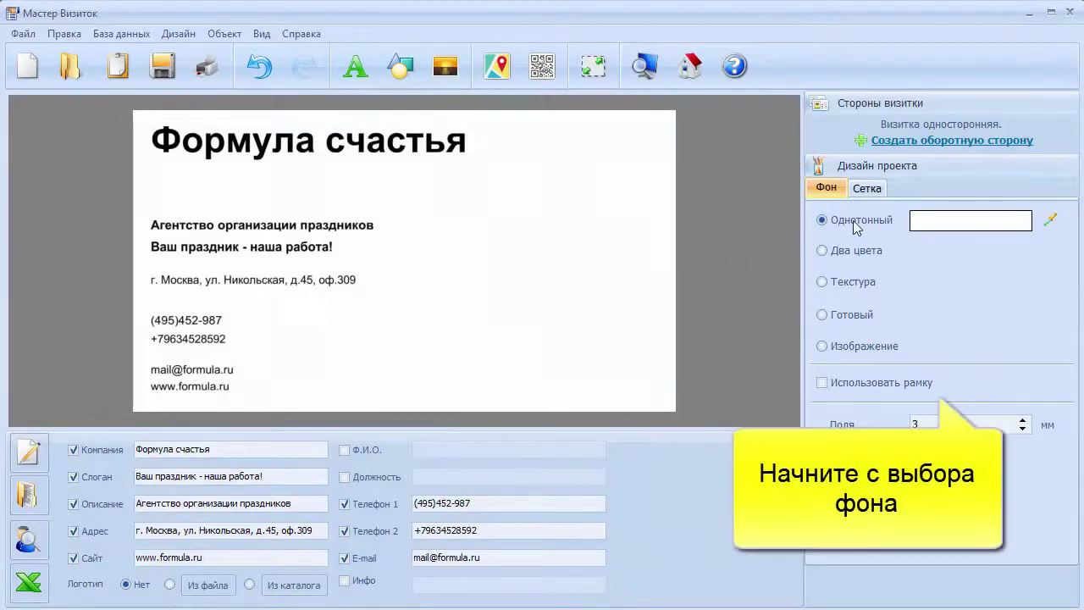
- Give the card a single-colour background in light violet
click(967, 222)
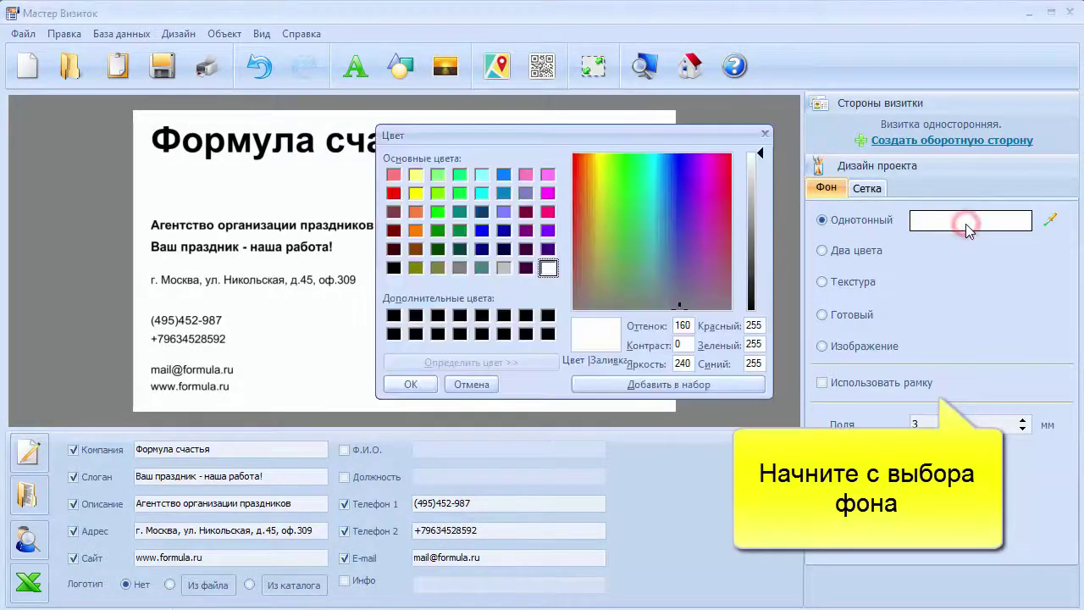
click(525, 193)
drag(773, 203, 772, 196)
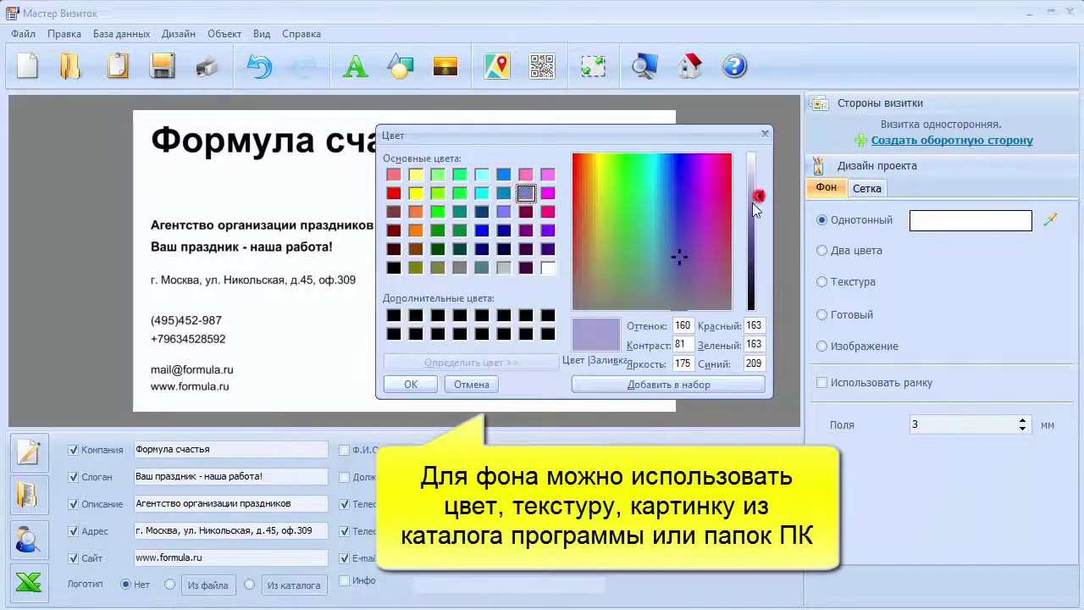
click(410, 384)
- Switch the card to a two-colour background of pale yellow and light green
click(858, 251)
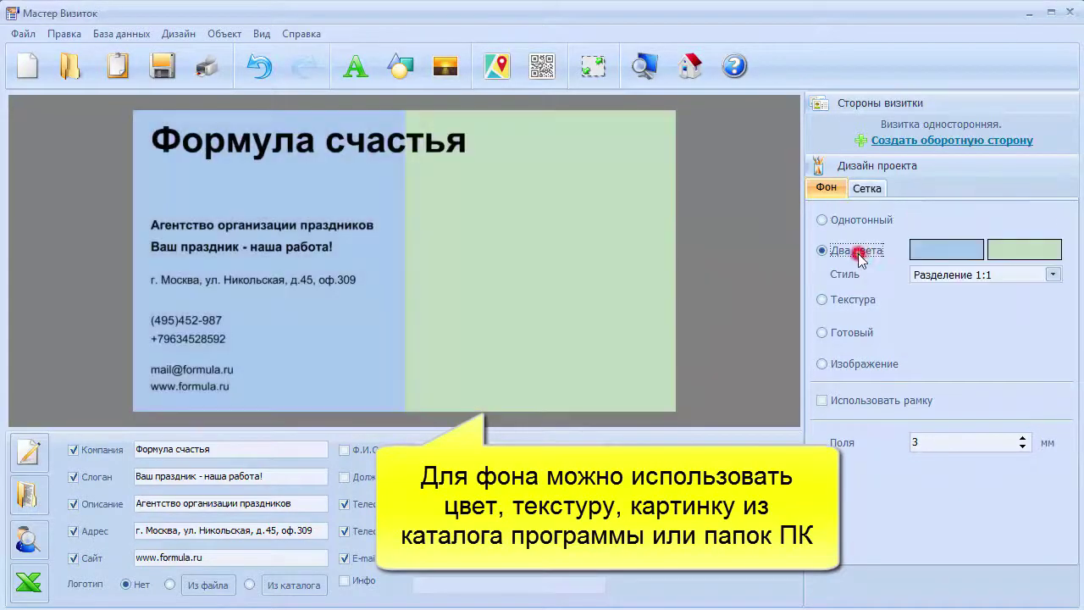
click(930, 251)
click(599, 159)
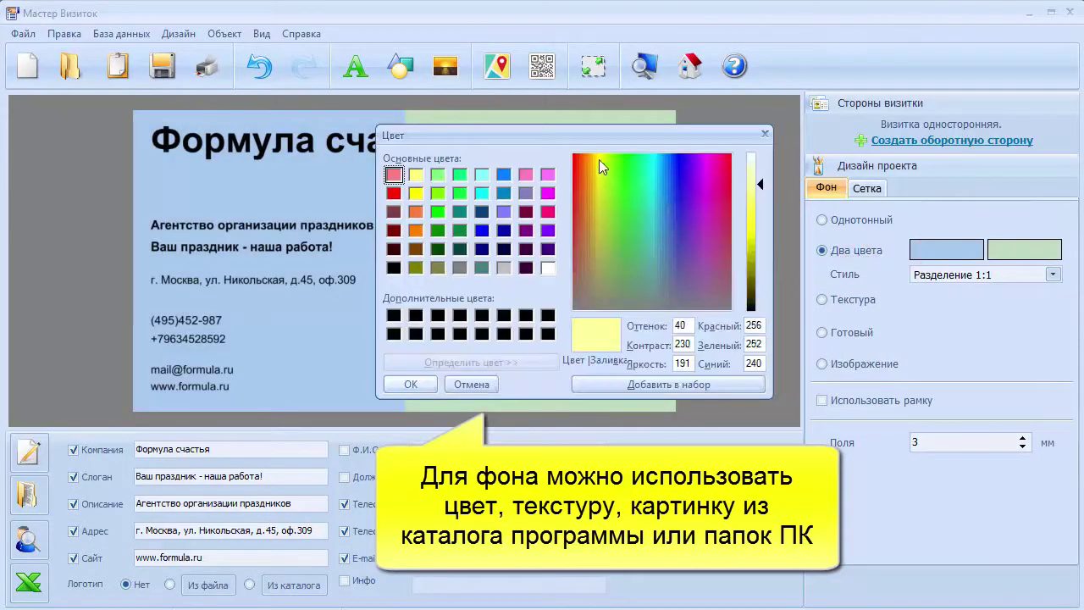
click(410, 384)
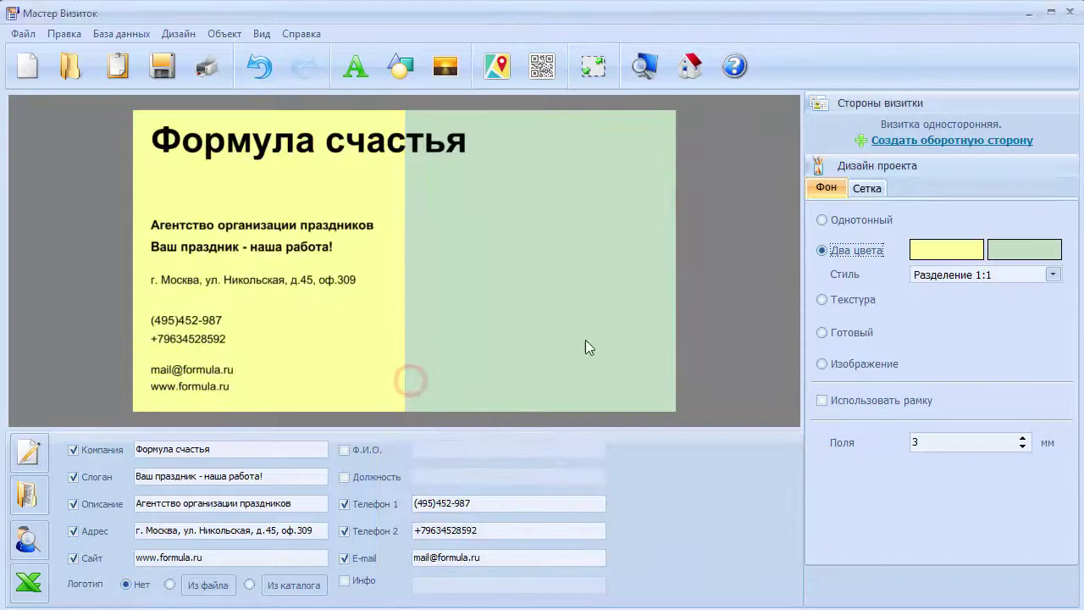
click(1024, 251)
click(614, 153)
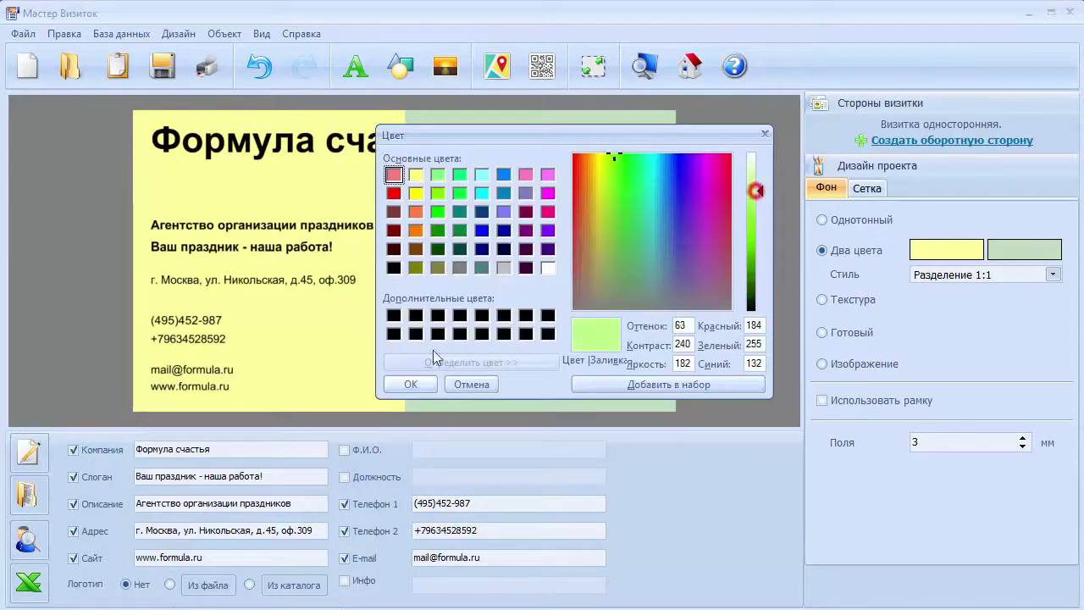
click(427, 382)
- Try the horizontal gradient, Радиальный and Диагональный styles on the two-colour background
click(980, 274)
click(948, 354)
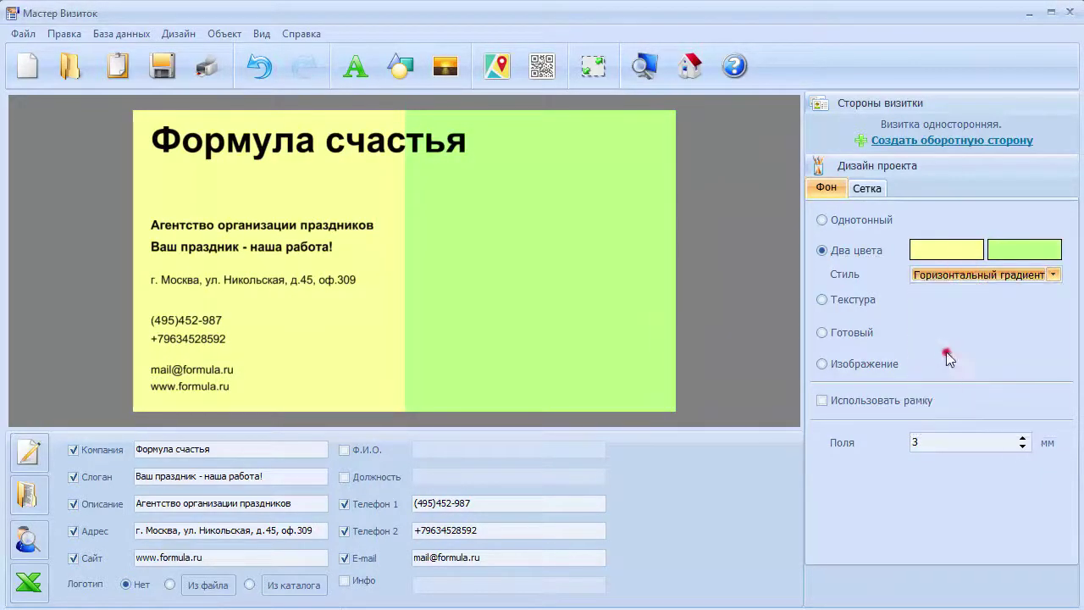
click(974, 275)
click(942, 405)
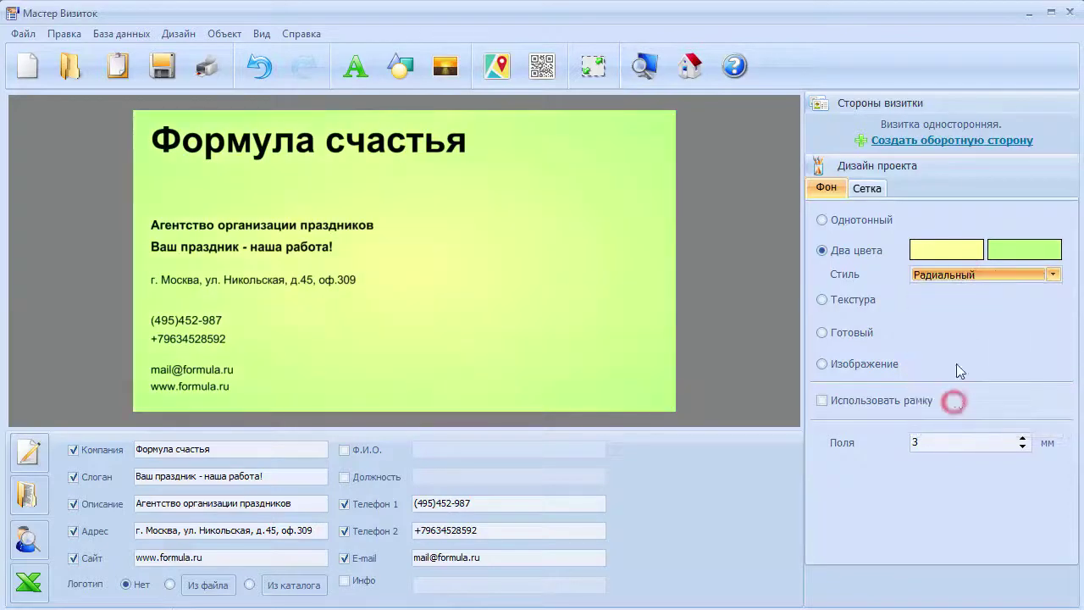
click(975, 274)
click(943, 418)
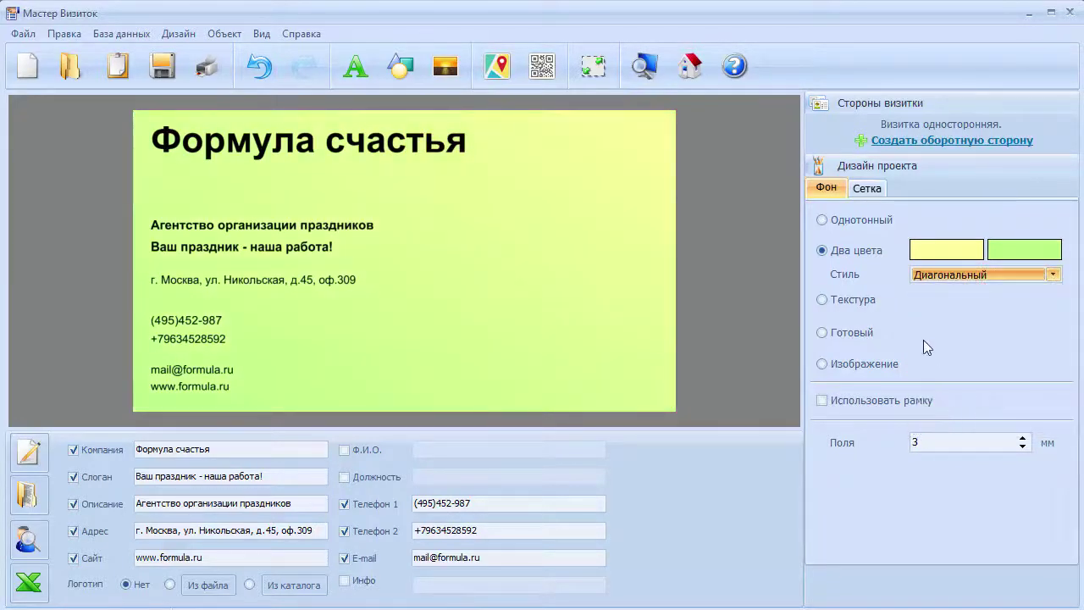
- Switch to a texture background and apply the white brick texture from the catalogue
click(872, 302)
click(979, 287)
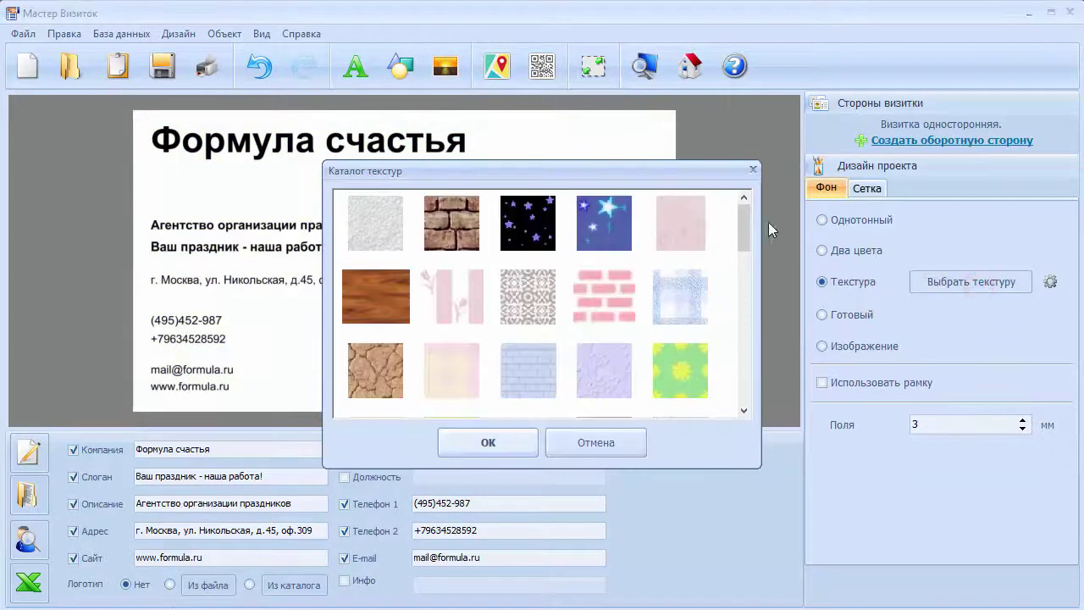
drag(745, 222, 754, 263)
click(533, 244)
click(486, 439)
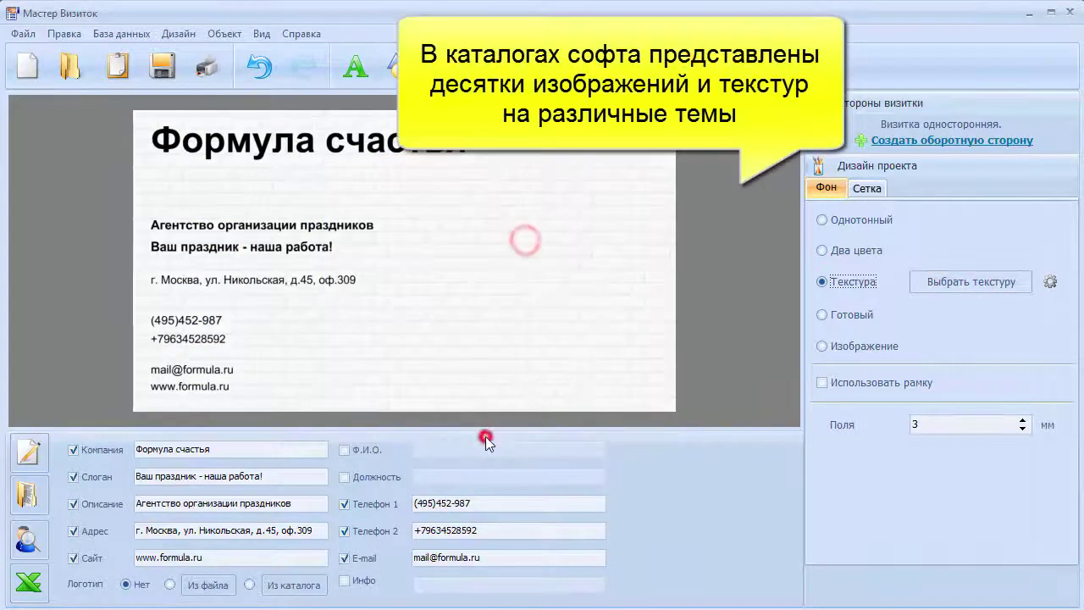
- Replace the brick background with the bright yellow texture from the catalogue
click(968, 283)
drag(748, 225, 735, 346)
click(514, 217)
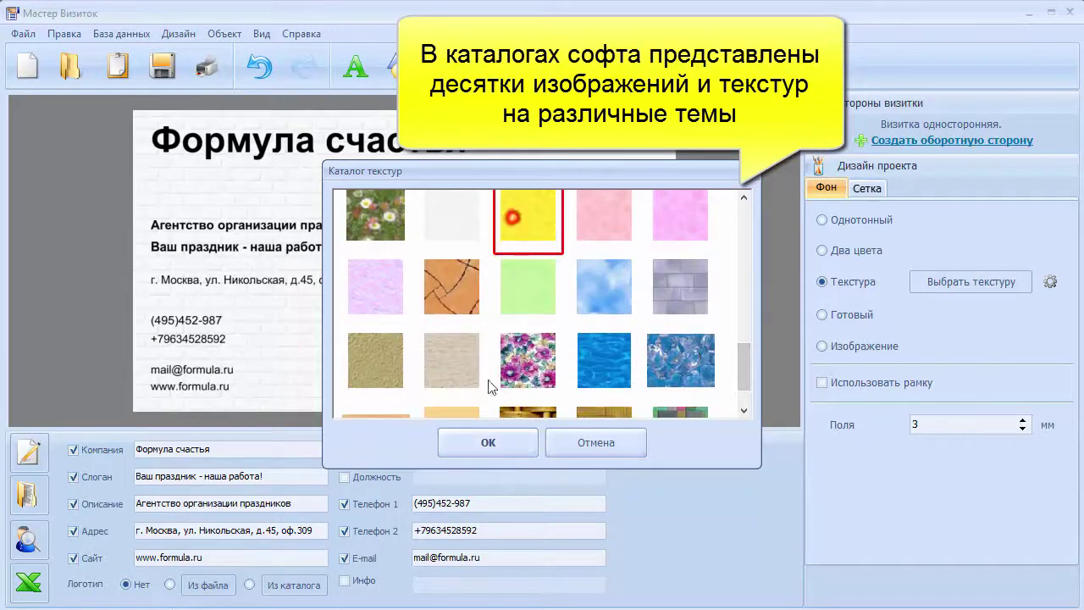
click(484, 442)
- Switch to a ready-made background and apply the orange picture with yellow circles from the Другие изображения category
click(854, 314)
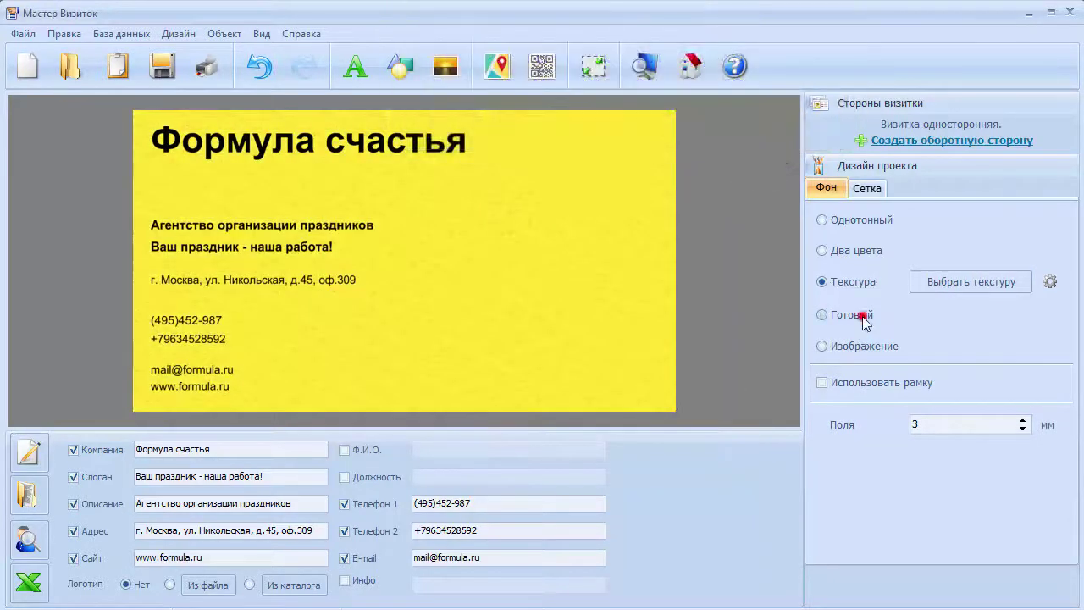
click(925, 313)
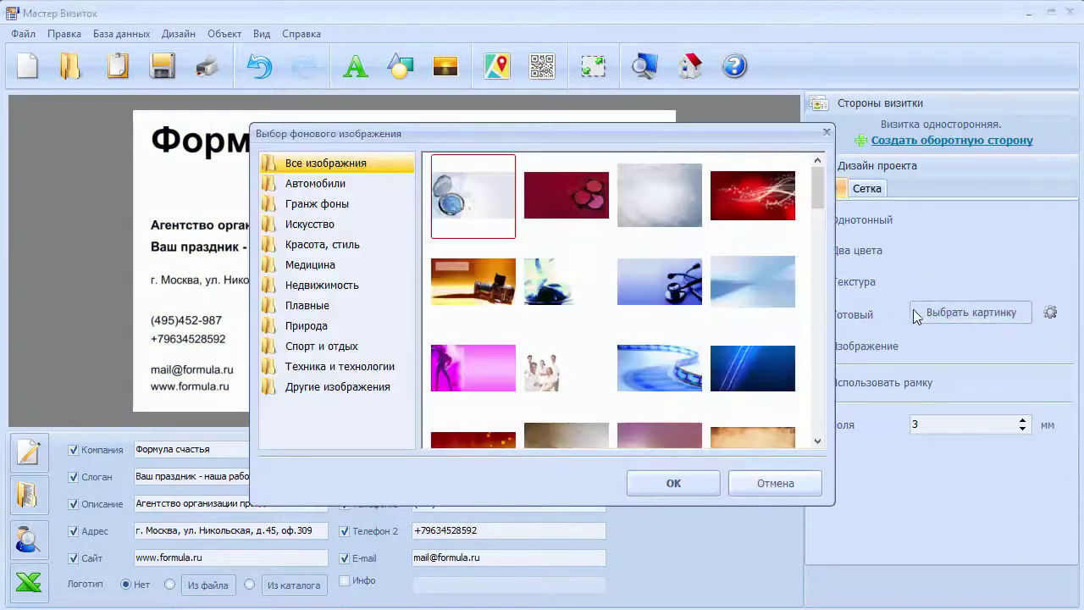
click(345, 225)
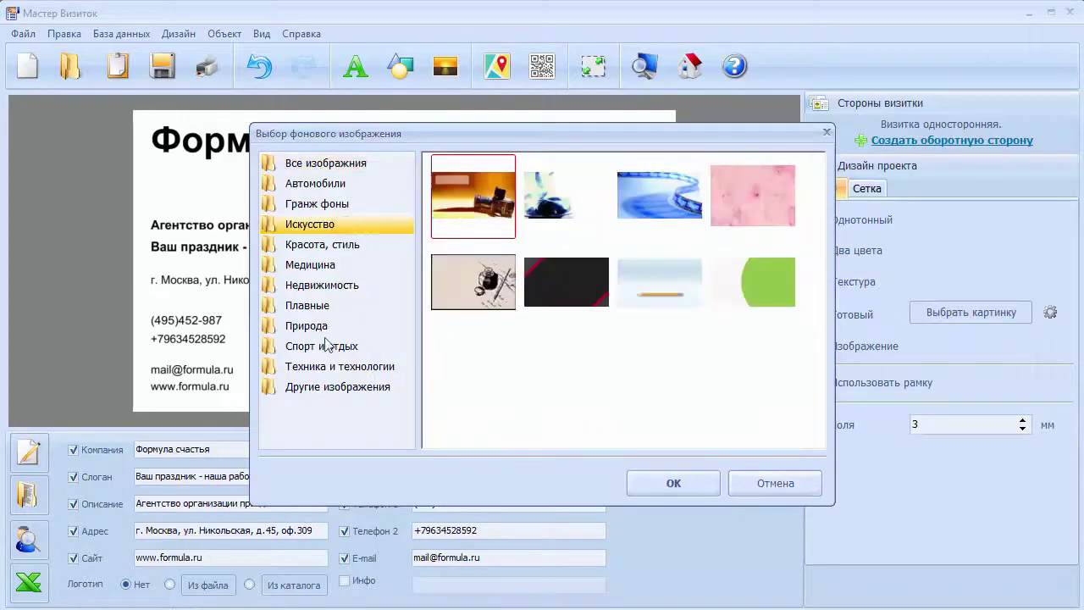
click(324, 388)
click(818, 442)
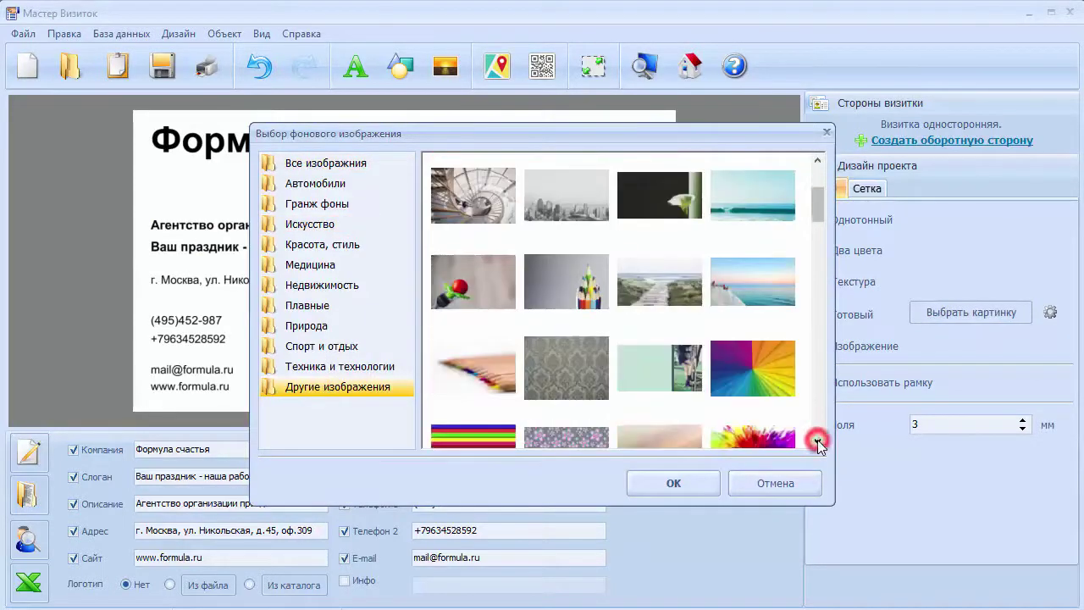
click(817, 441)
click(818, 442)
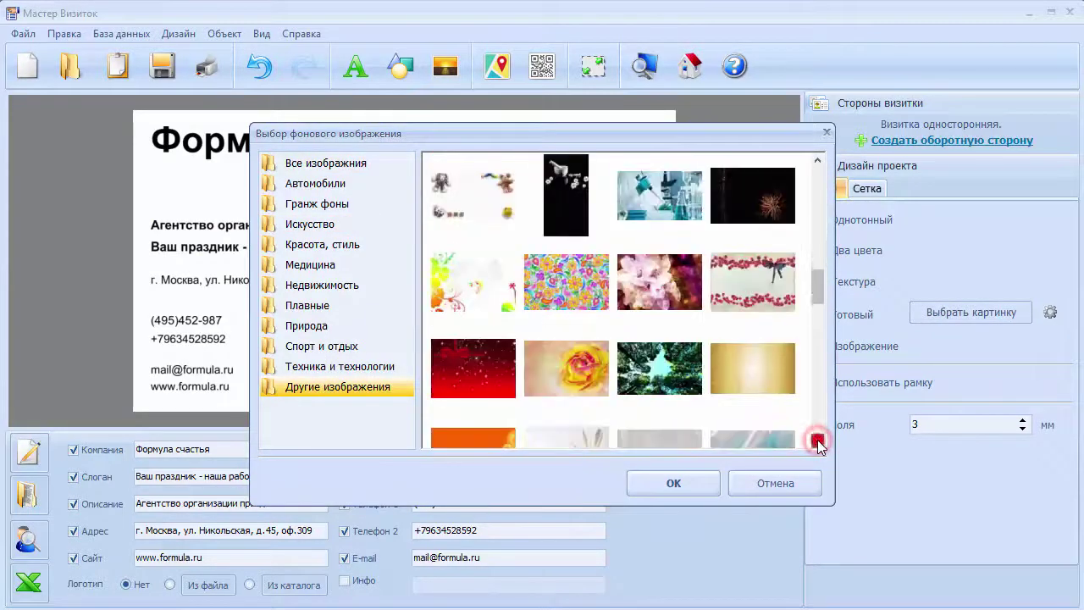
click(817, 442)
click(505, 376)
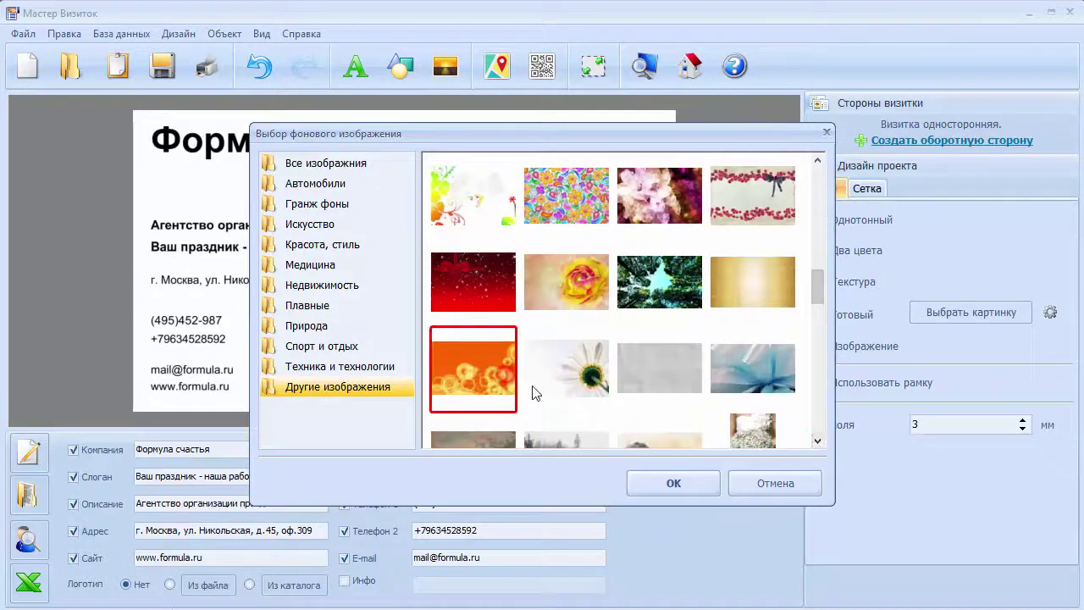
click(668, 476)
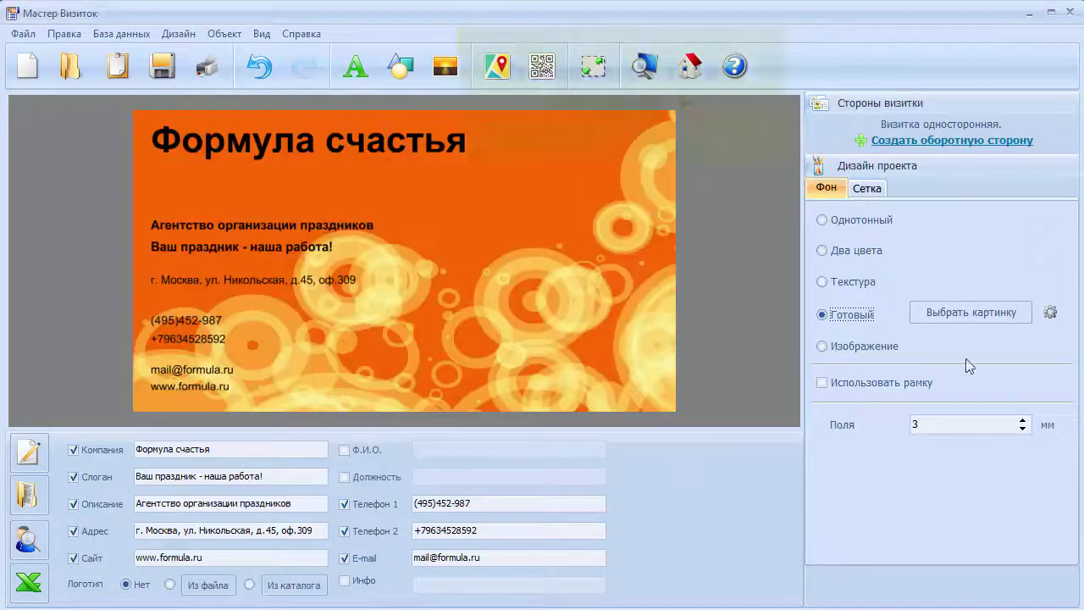
- Lower the background picture's saturation, contrast and Прозрачность settings and apply the adjustment
click(1050, 312)
drag(542, 298, 518, 293)
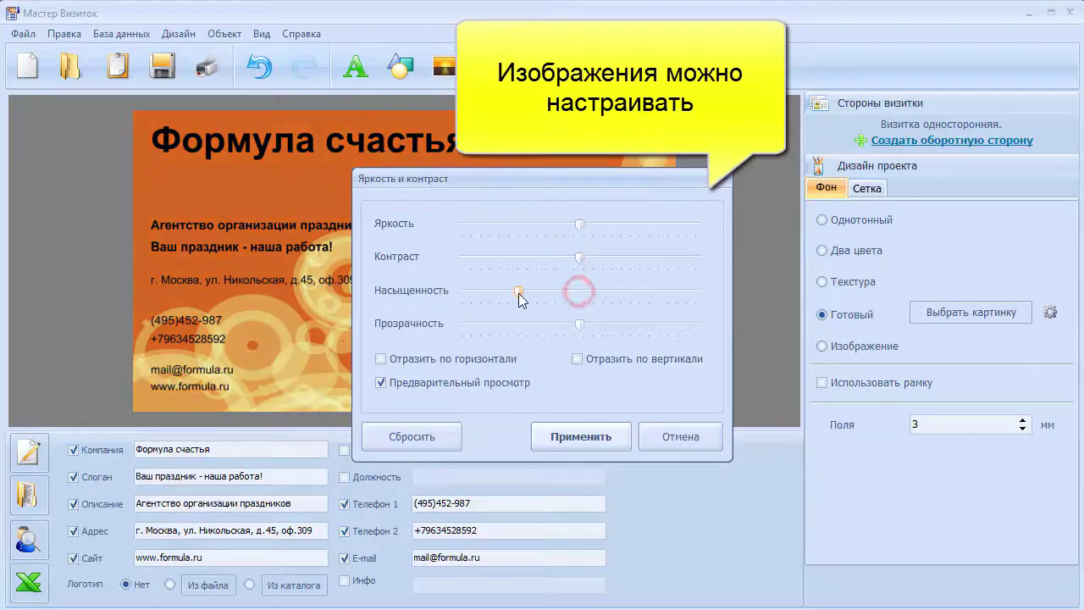
drag(580, 256, 521, 258)
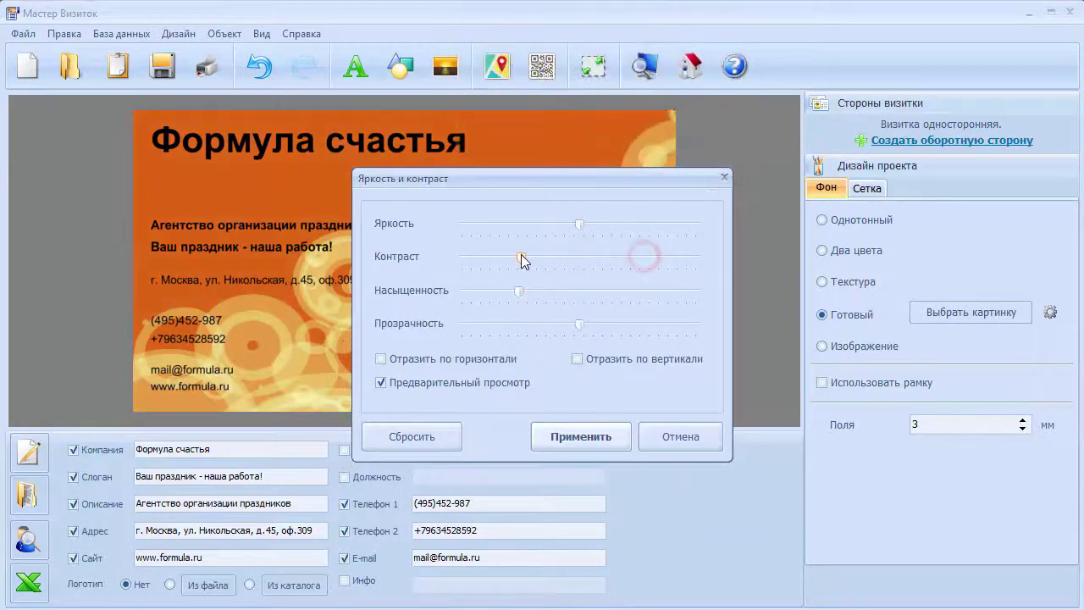
mouse_move(580, 325)
mouse_down()
mouse_move(519, 324)
mouse_move(559, 325)
mouse_up()
click(580, 433)
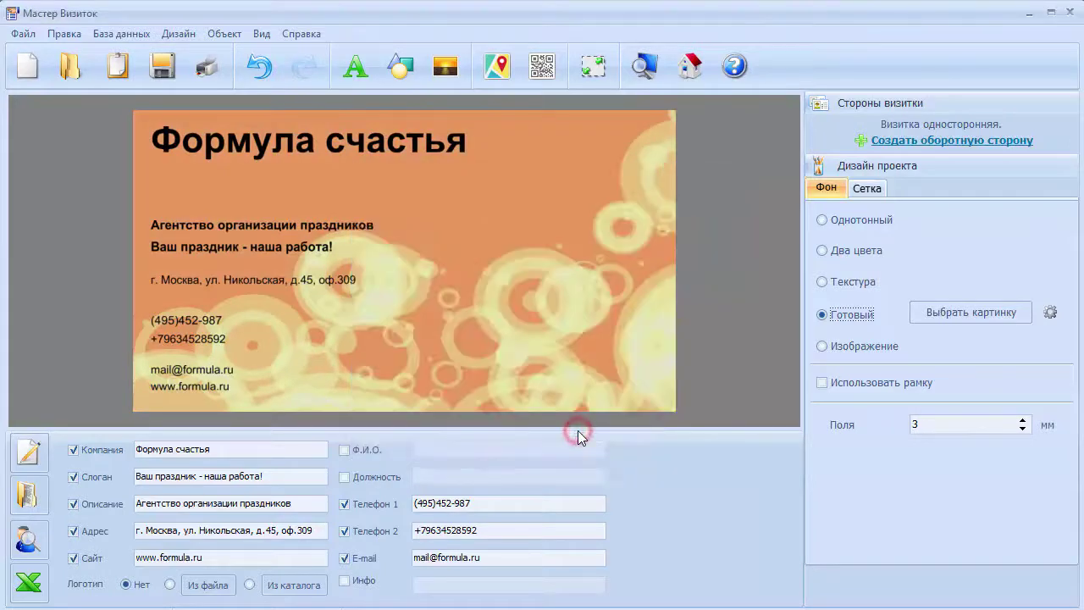
- Add a frame in the pale yellow sampled from the background circles and set the card margins to 4 mm
click(826, 382)
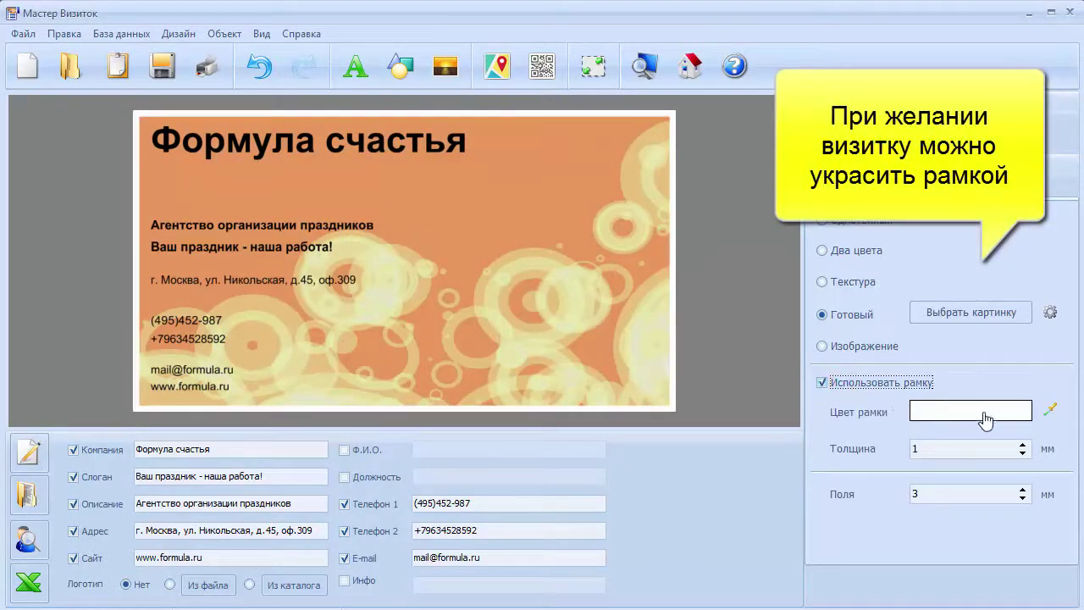
click(1050, 409)
click(555, 204)
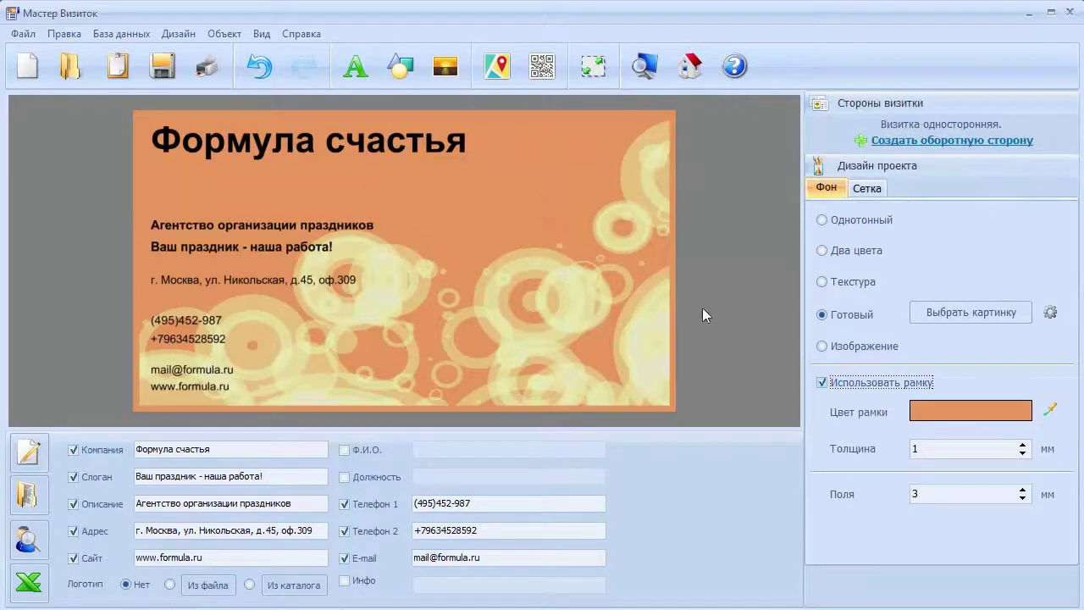
click(1050, 409)
click(651, 302)
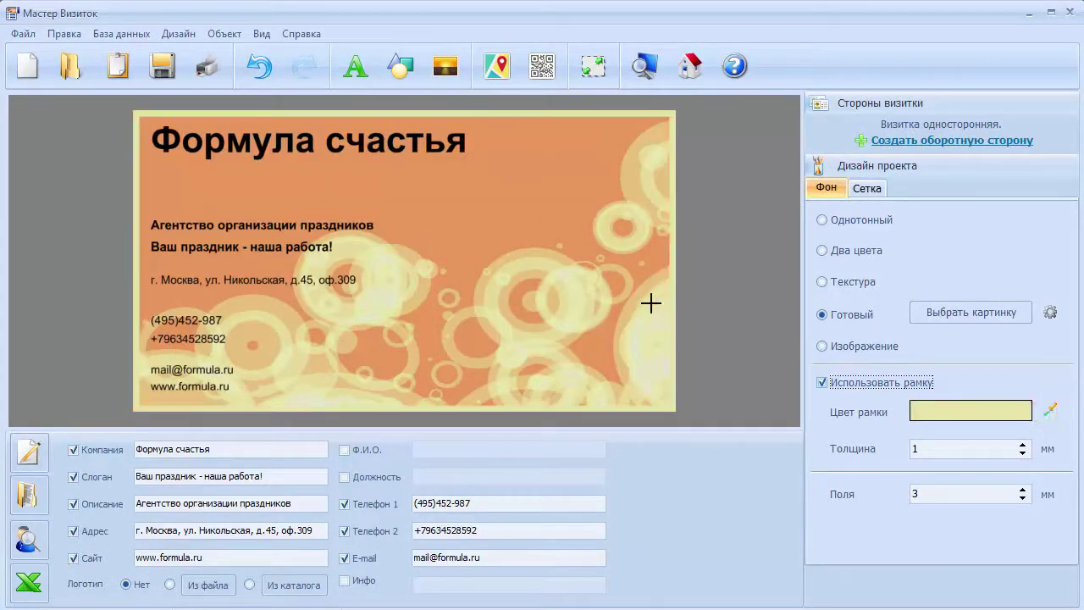
click(1024, 452)
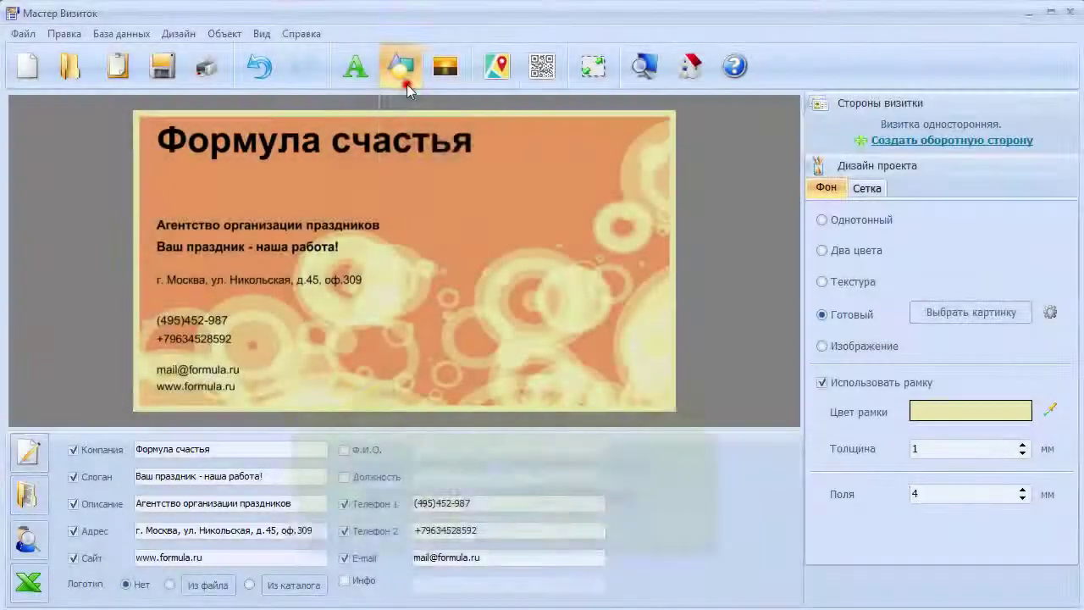
- Add a rectangle covering the address, phone, e-mail and website lines, filled with pale yellow sampled from the background circles
click(402, 68)
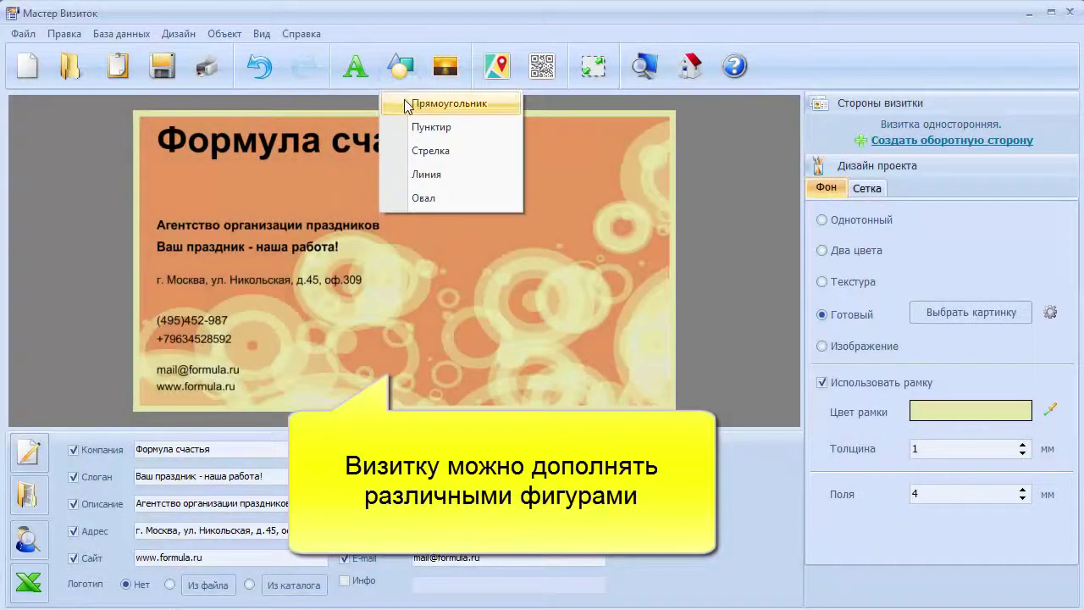
click(403, 103)
drag(457, 259, 543, 259)
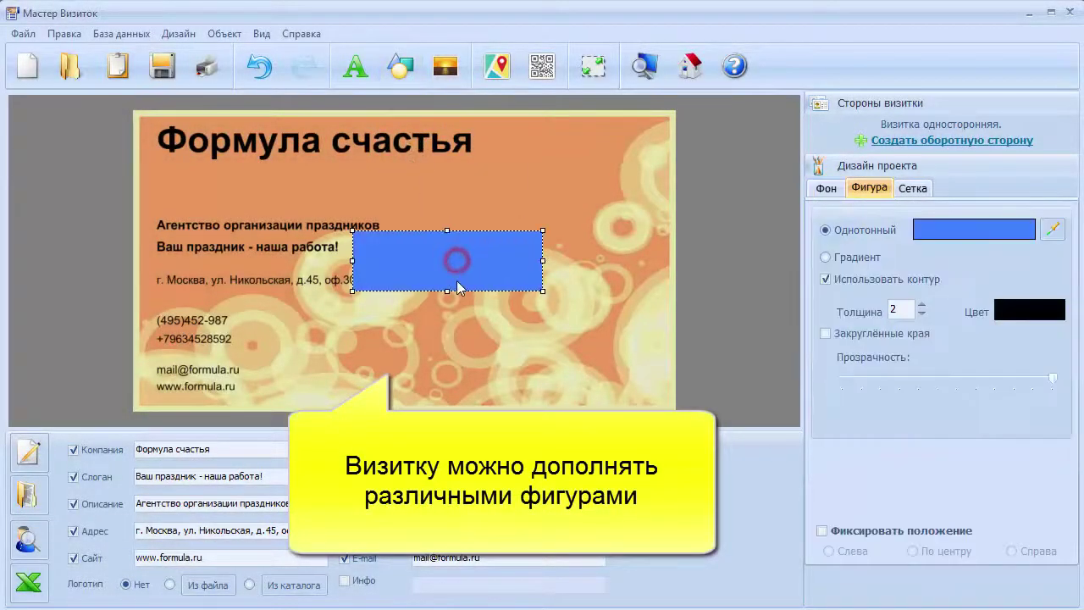
drag(450, 290, 444, 379)
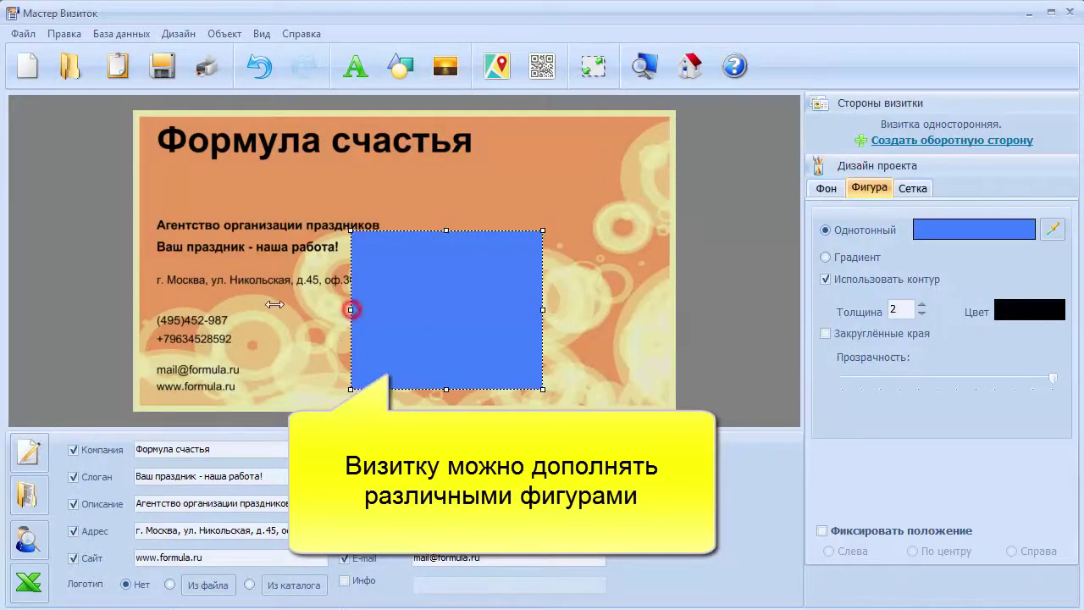
drag(353, 310, 275, 310)
drag(341, 307, 212, 318)
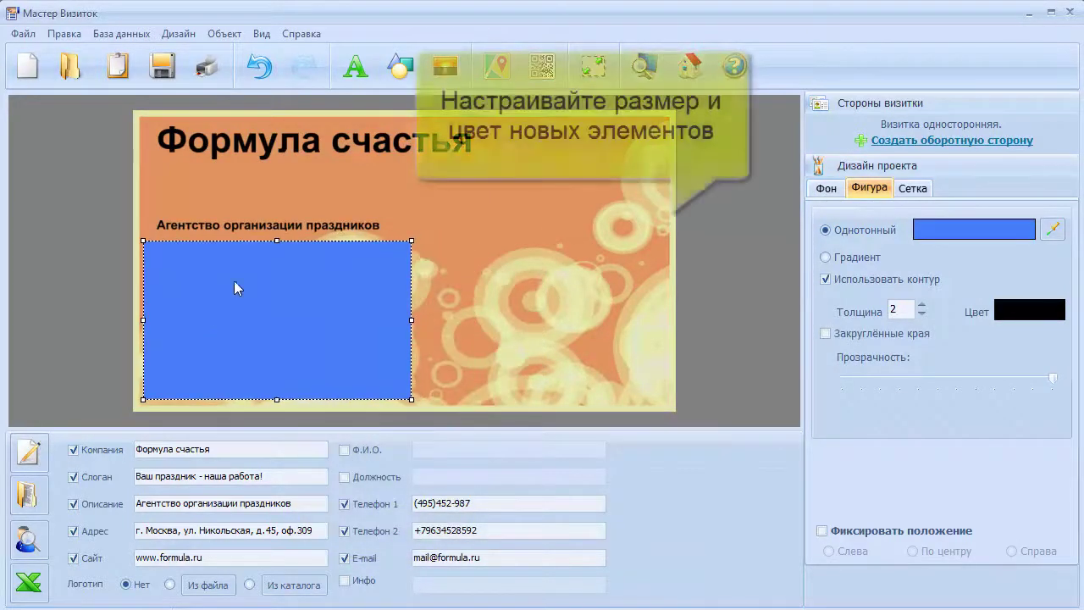
drag(278, 240, 280, 270)
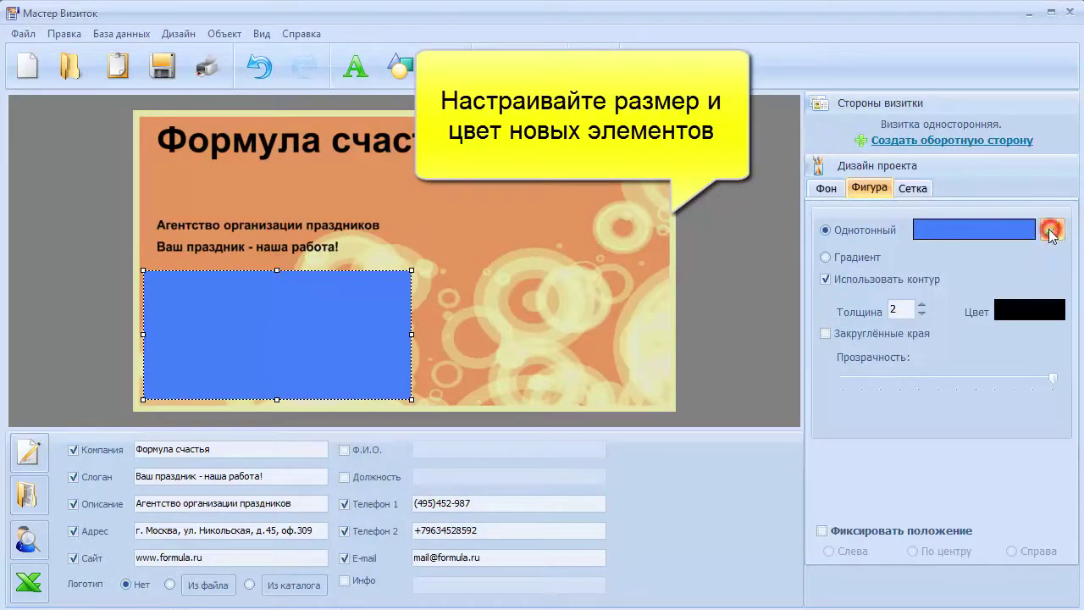
click(572, 275)
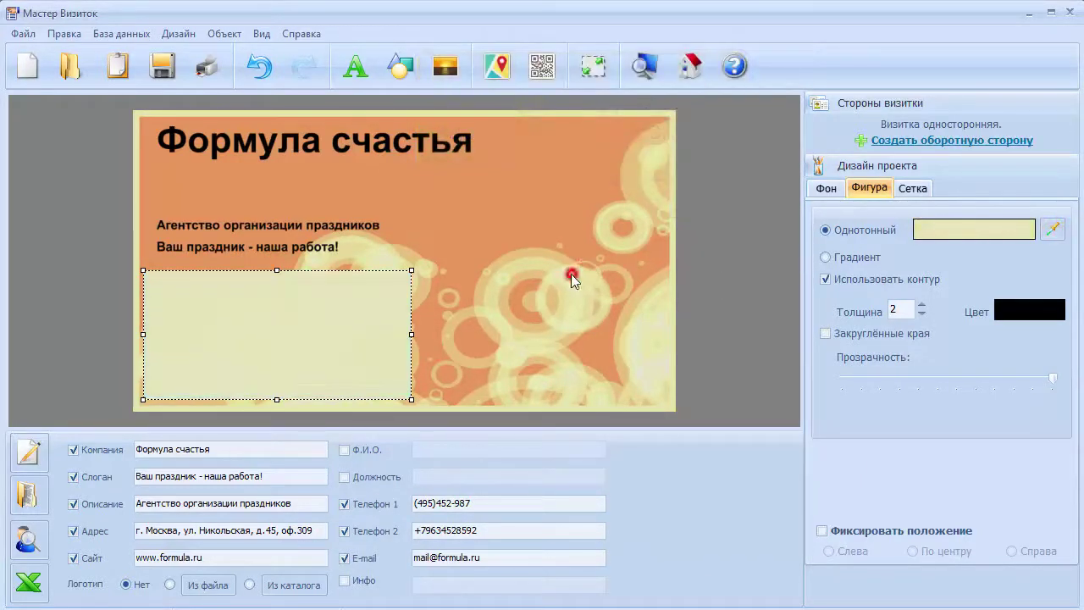
- Send the rectangle to the back so it lies beneath the contact text, and make it partly transparent
right_click(299, 310)
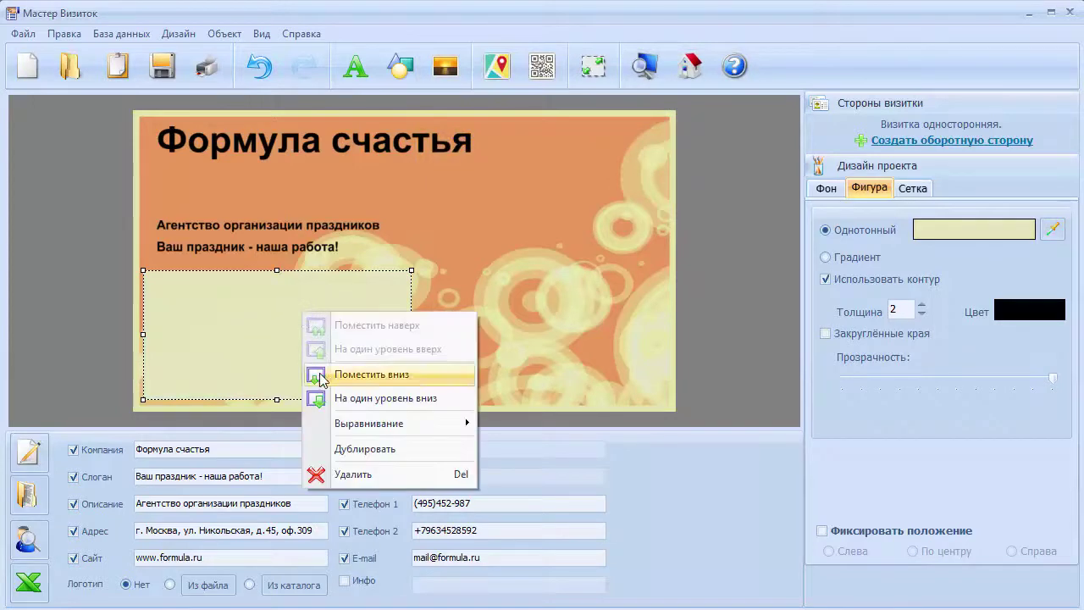
click(320, 375)
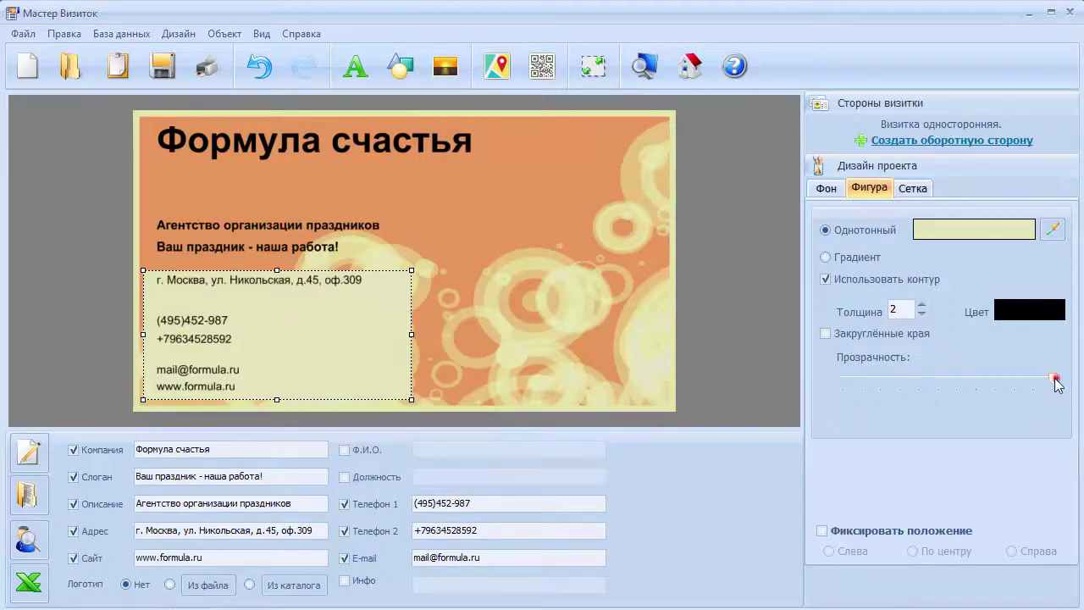
drag(1056, 379, 986, 379)
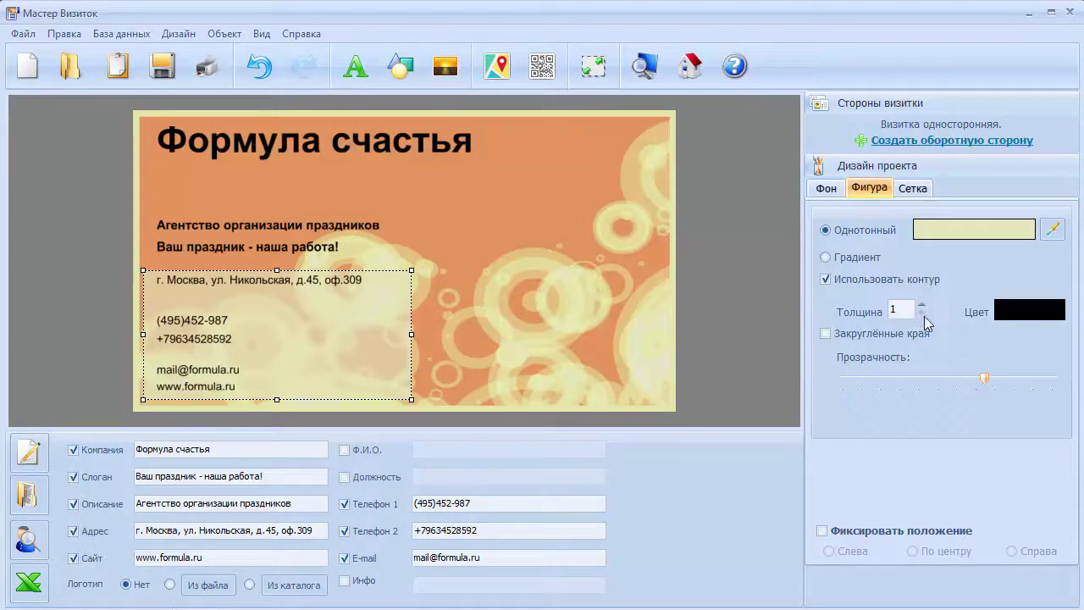
- Turn off the pale yellow rectangle's outline and give it rounded corners
click(868, 280)
click(728, 329)
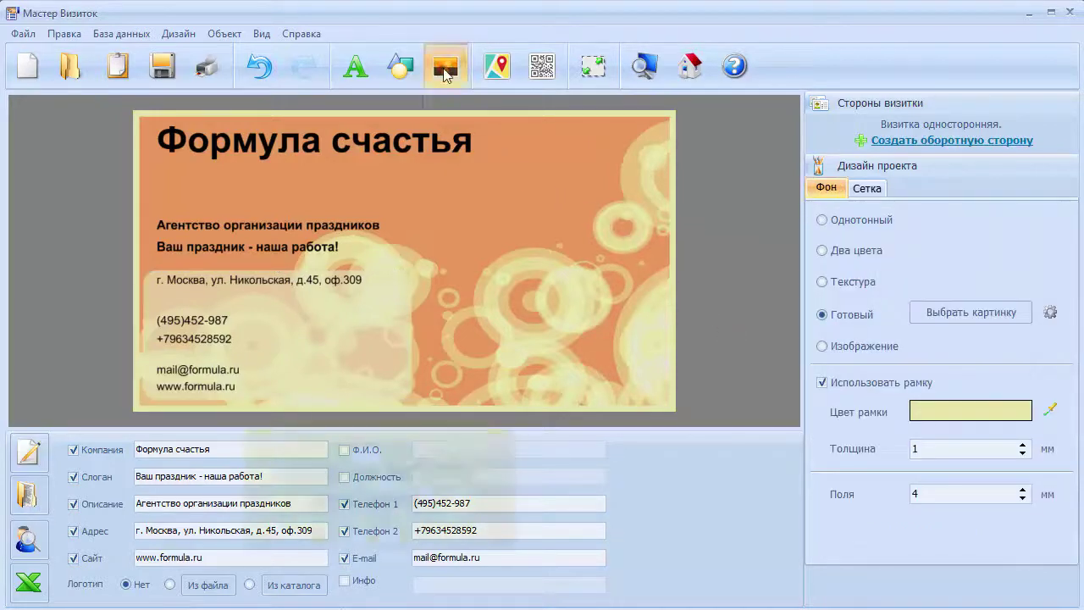
- Insert the chocolate cake with a candle from the Развлечения category of the image catalogue
click(446, 67)
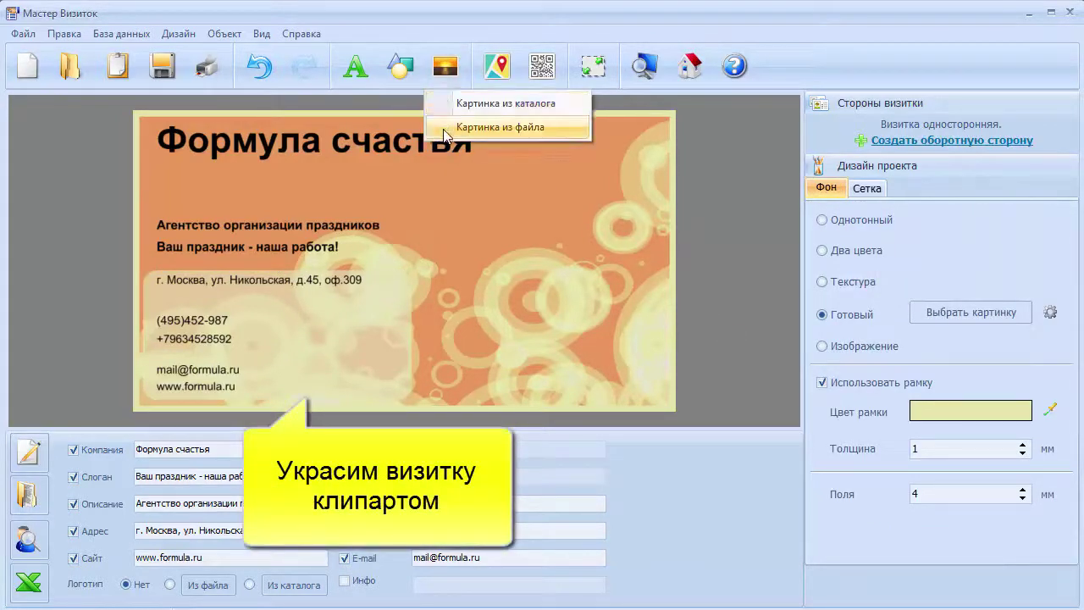
click(443, 104)
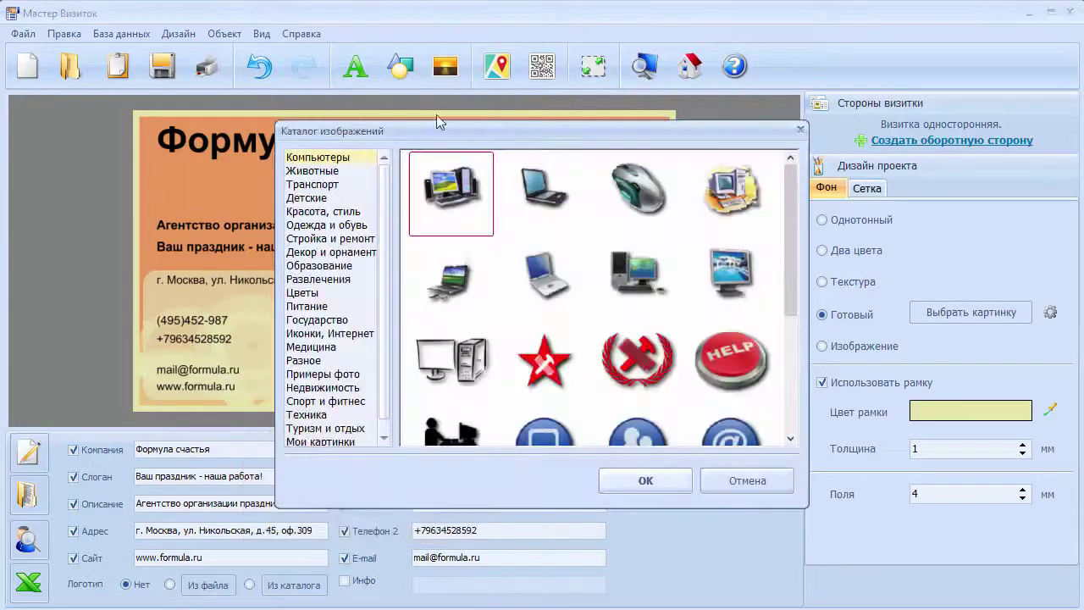
click(360, 279)
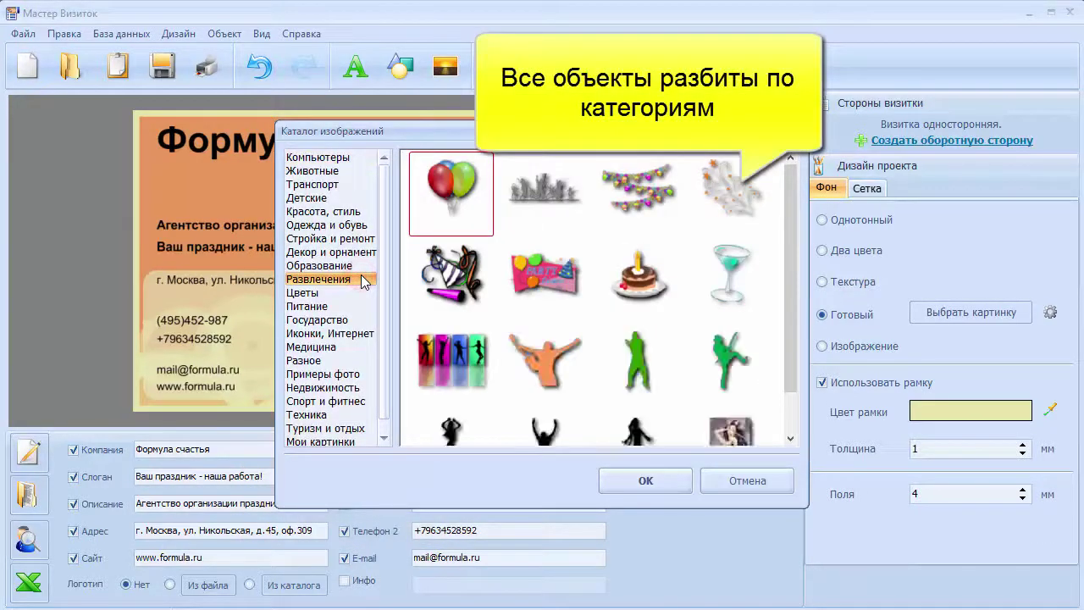
click(639, 272)
click(648, 481)
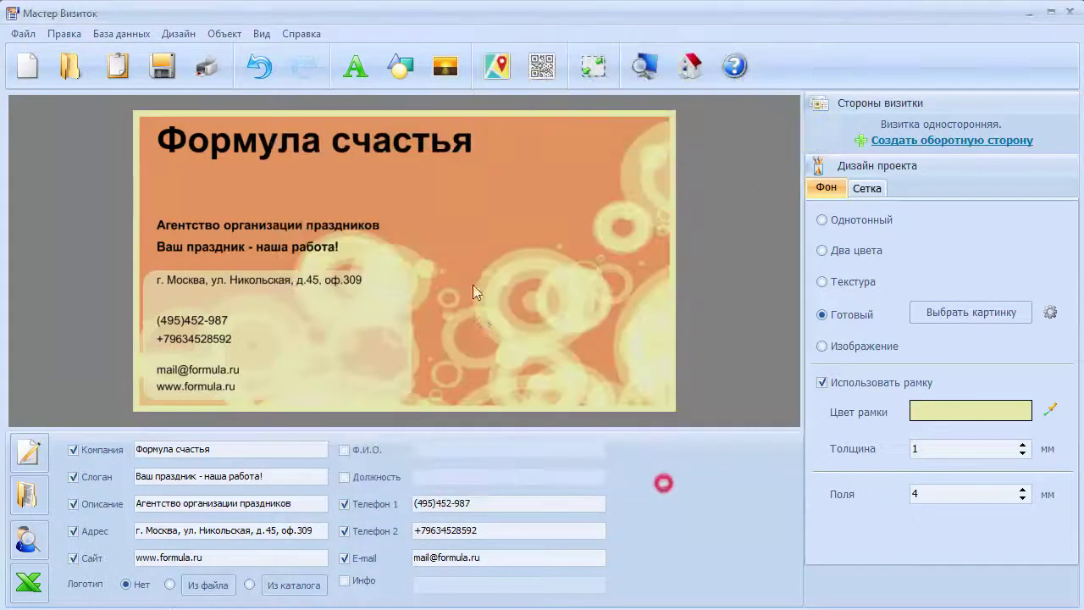
- Shrink the cake picture and place it in the lower right corner of the pale rectangle behind the contact data
drag(299, 155, 422, 278)
drag(466, 341, 364, 377)
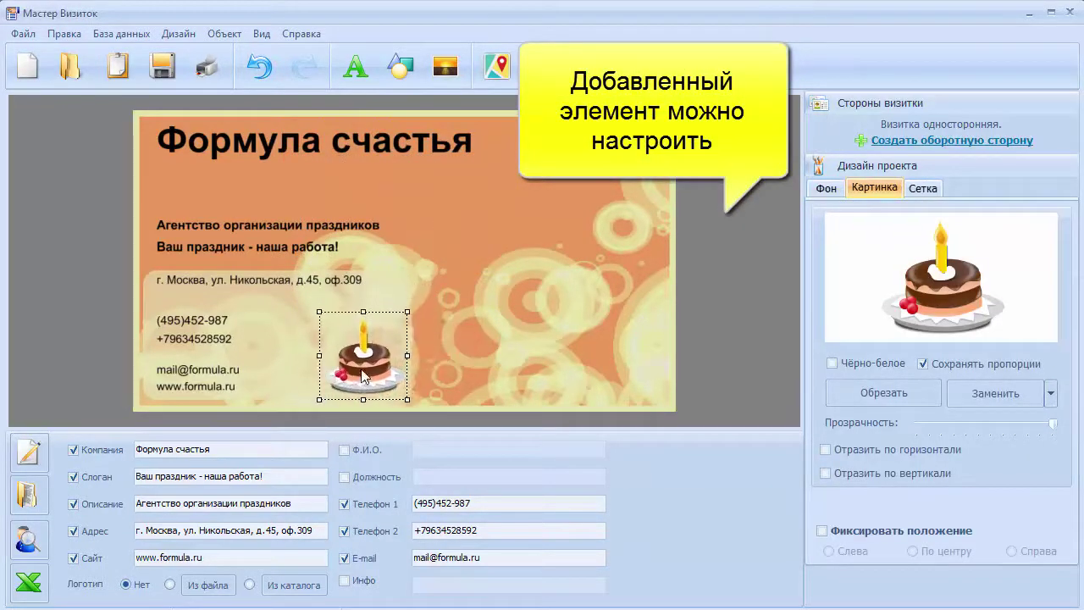
click(483, 217)
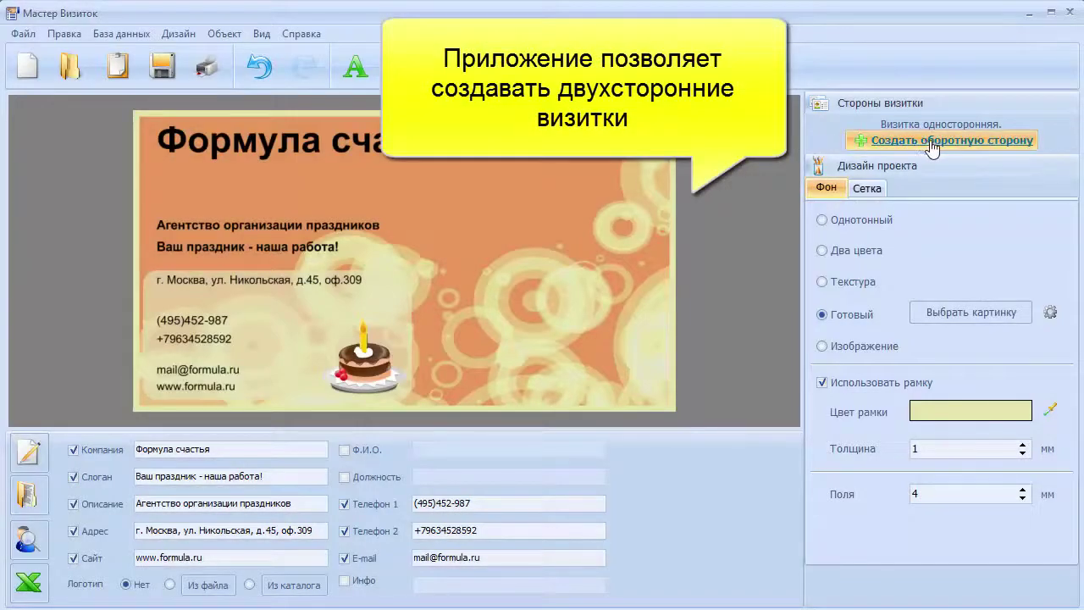
- Create a reverse side for the card that copies only the background
click(926, 141)
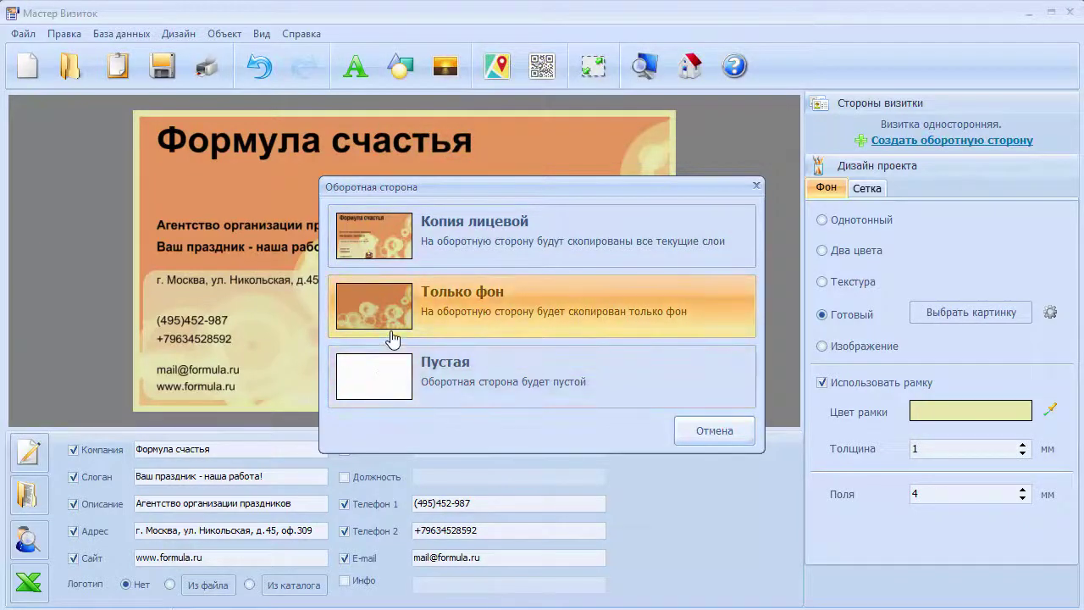
click(382, 314)
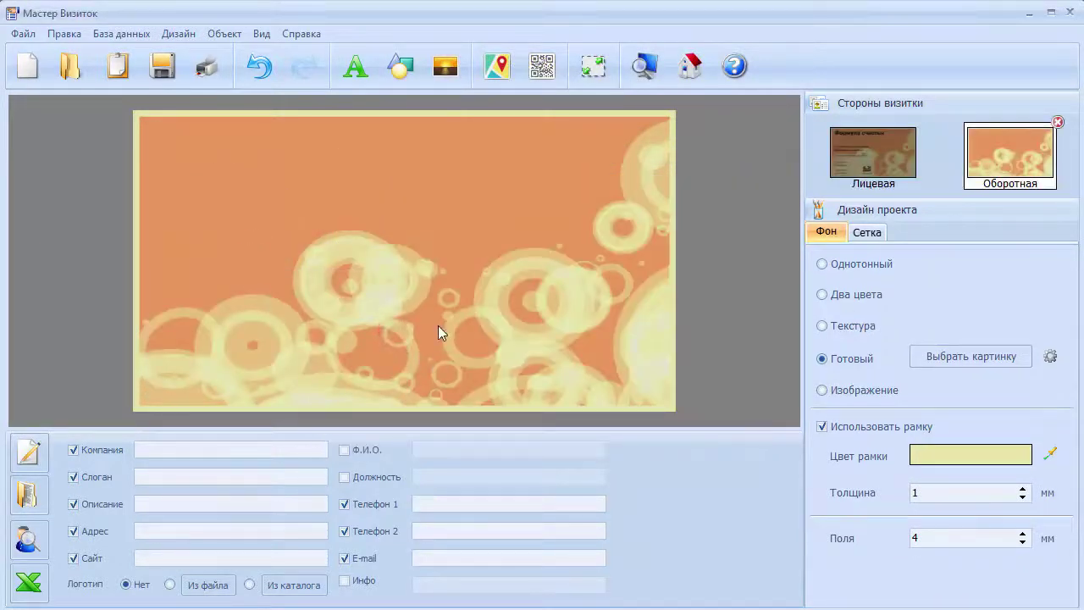
- Start a map for the reverse side, search for Лубянка and frame the streets around the metro station at close scale
click(490, 75)
click(402, 151)
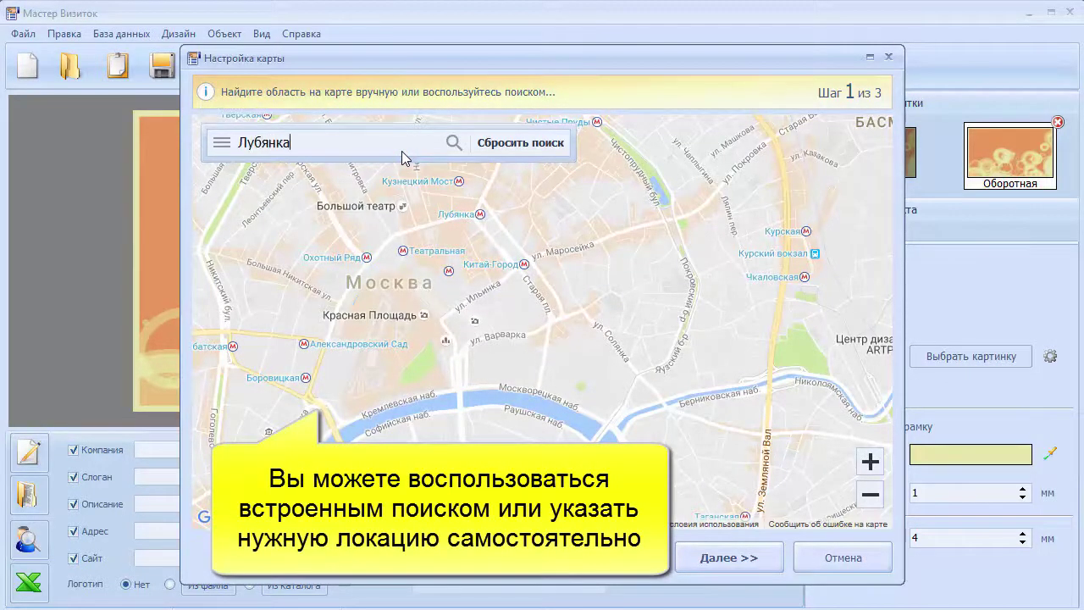
text(Лубянка)
key(Return)
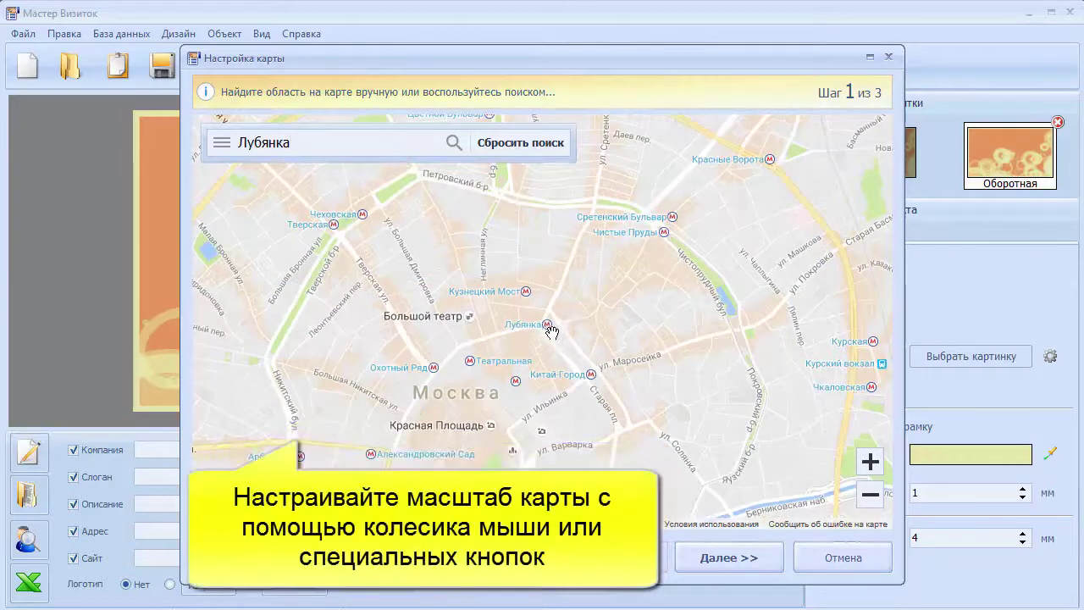
scroll(551, 330, up, 4)
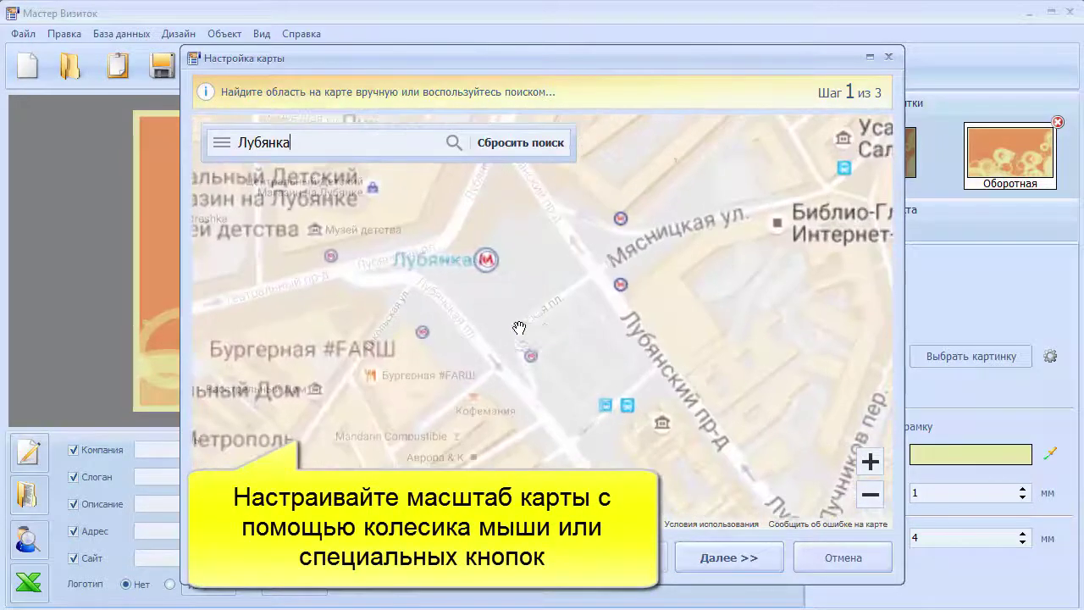
mouse_move(477, 324)
mouse_down()
mouse_move(542, 304)
mouse_move(540, 322)
mouse_up()
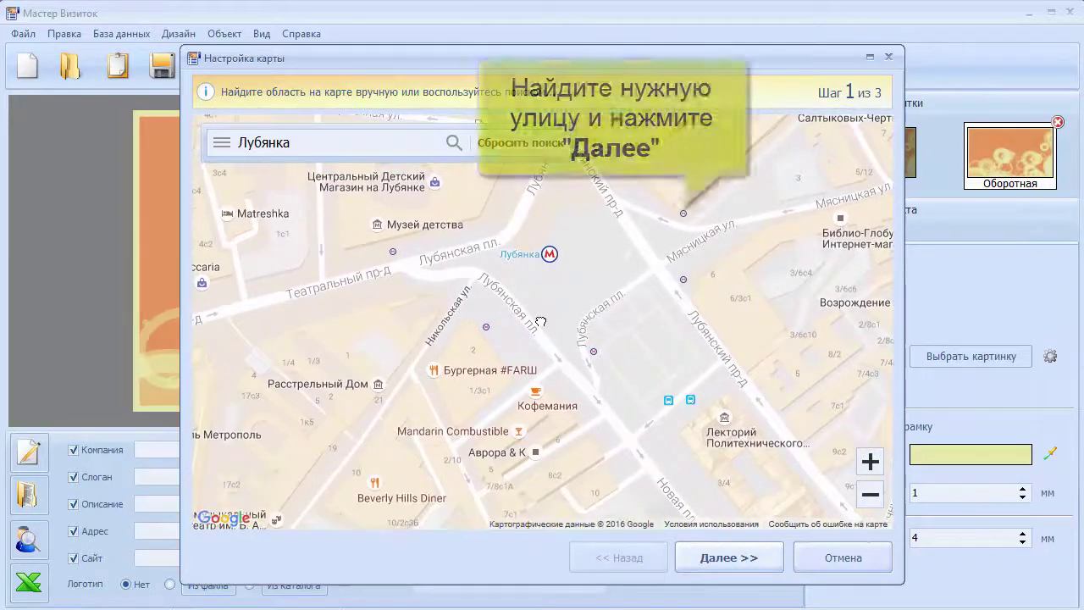
click(714, 561)
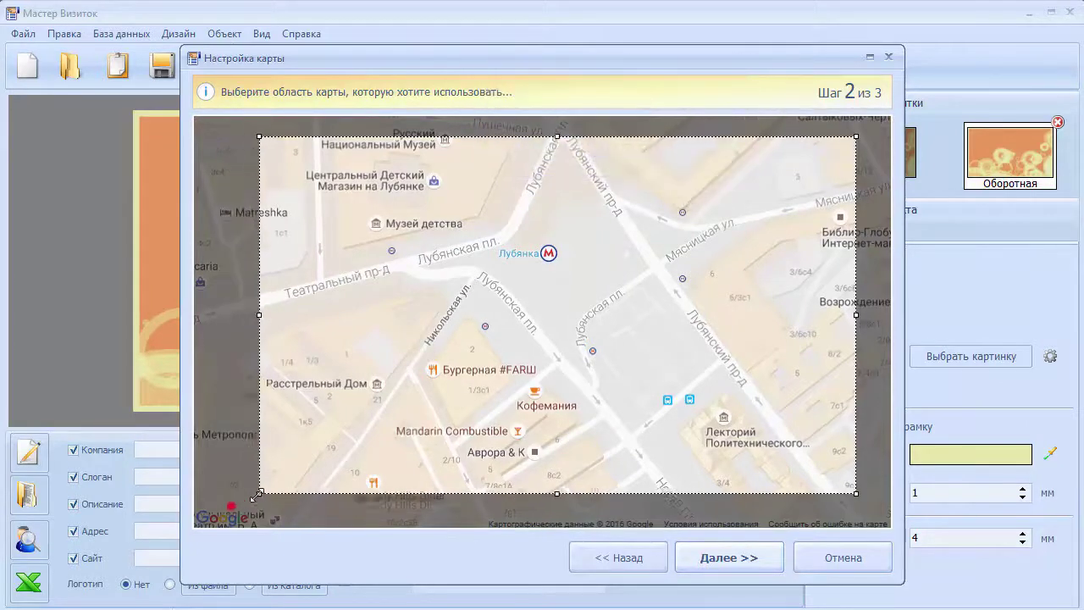
- Crop the map fragment to the area around Лубянка, from Никольская ул. to Лубянский пр-д
drag(229, 507, 262, 486)
drag(262, 339, 388, 337)
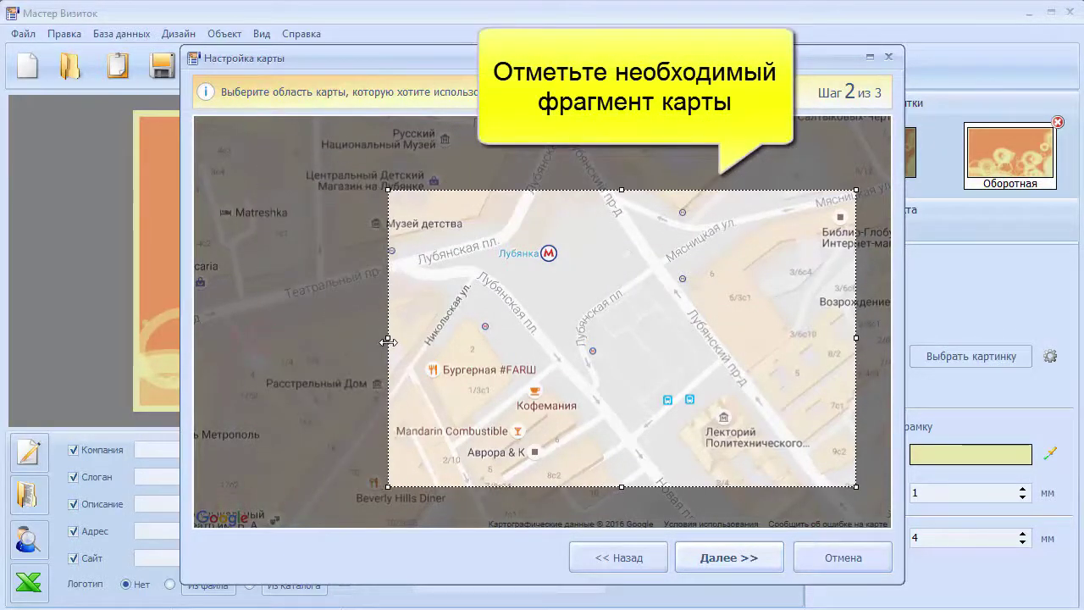
drag(856, 338, 810, 337)
click(728, 559)
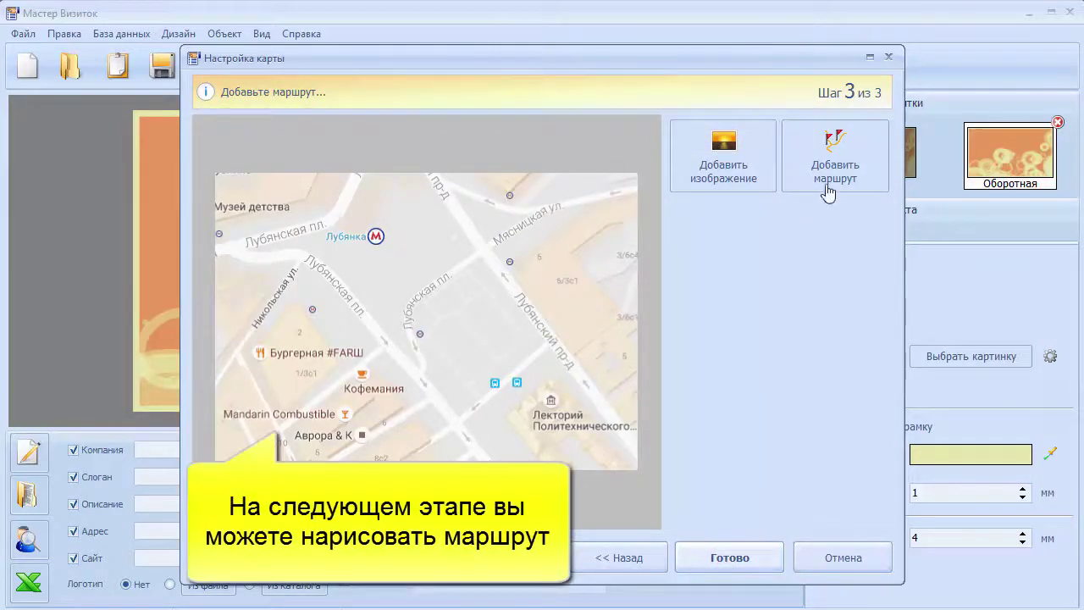
- Add a route with the red map pin as its first marker, placed at the Лубянка metro station
click(829, 193)
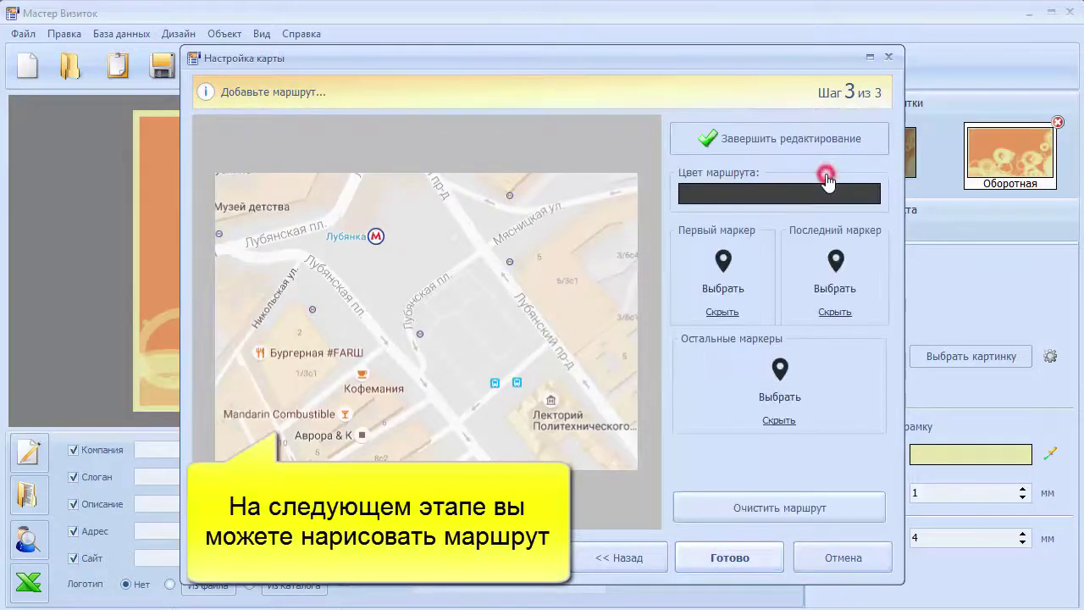
click(724, 279)
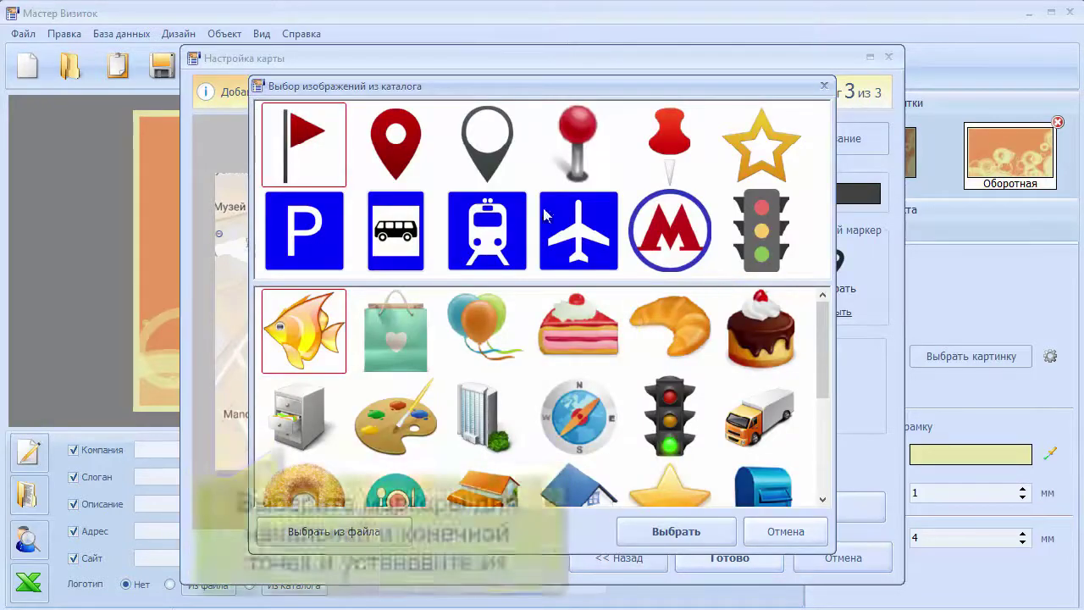
click(418, 150)
click(641, 534)
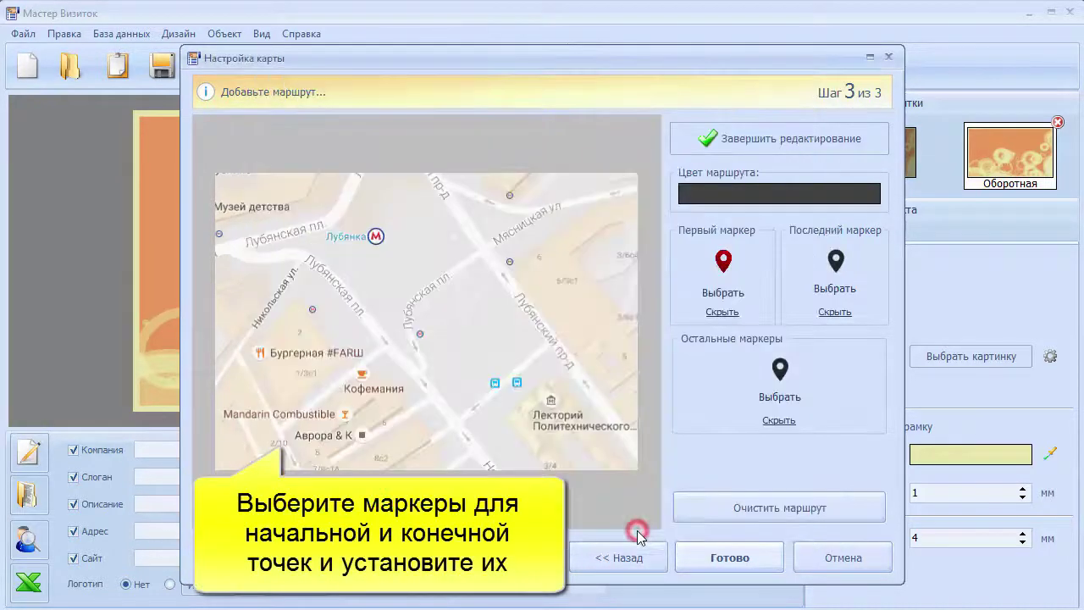
click(375, 233)
- Choose the white pin with a dark outline as the last marker and place it at the upper end of Никольская ул
click(817, 284)
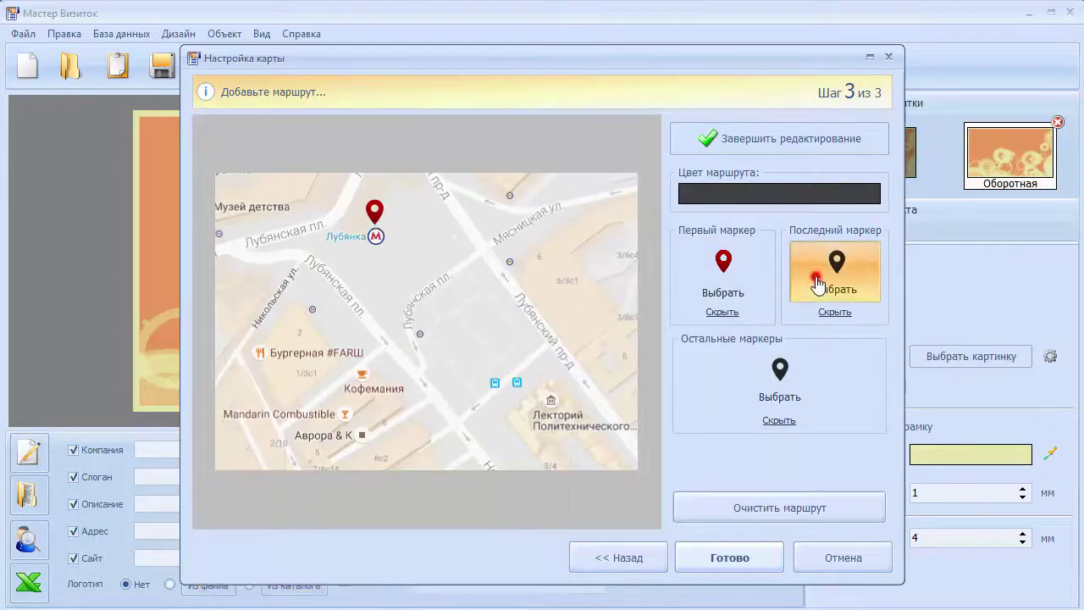
click(493, 172)
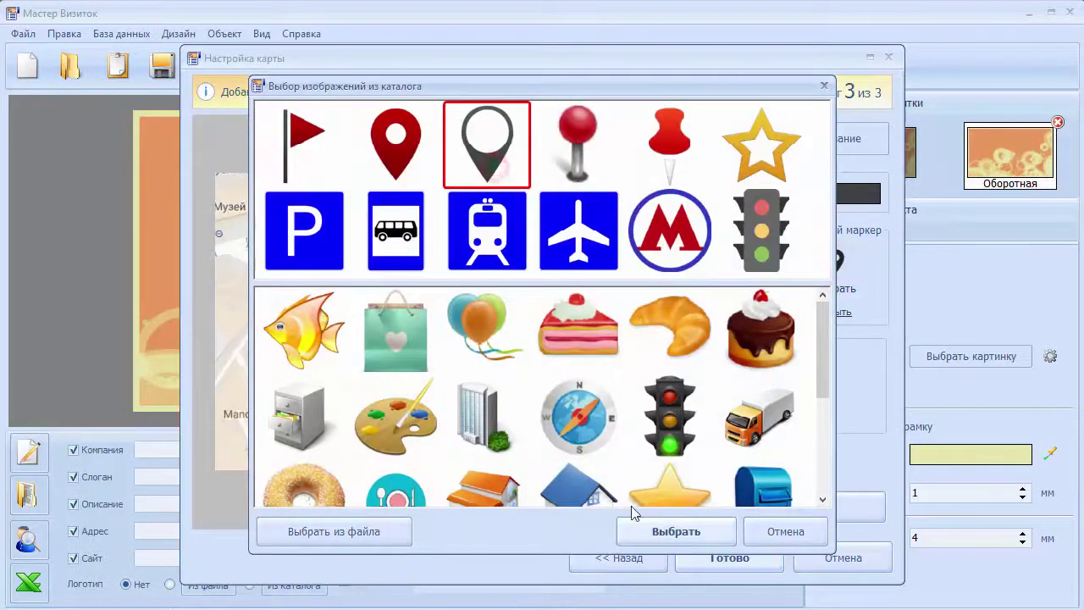
click(637, 532)
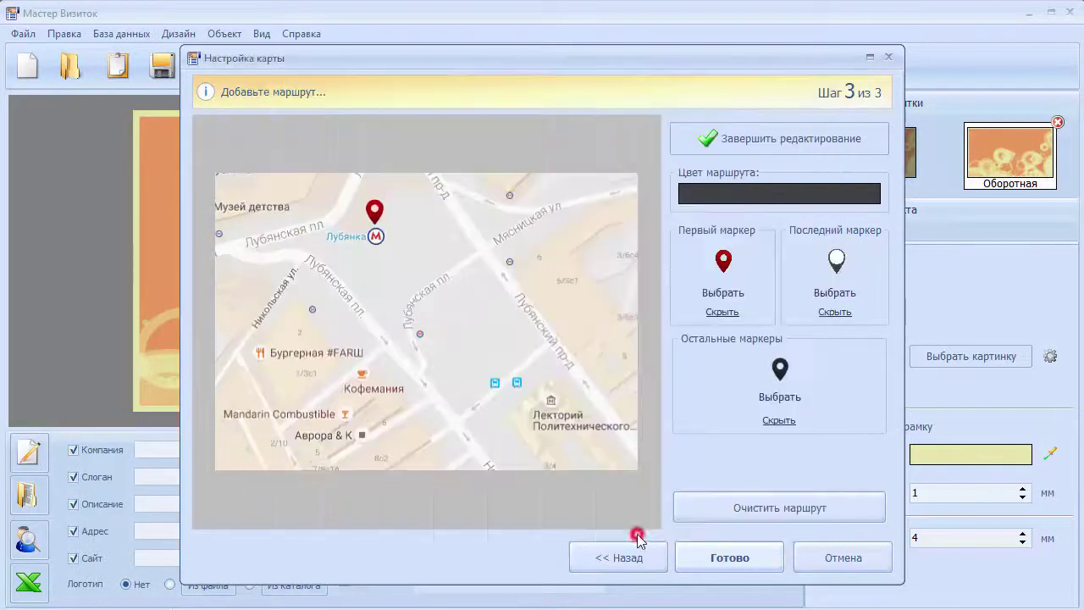
click(280, 278)
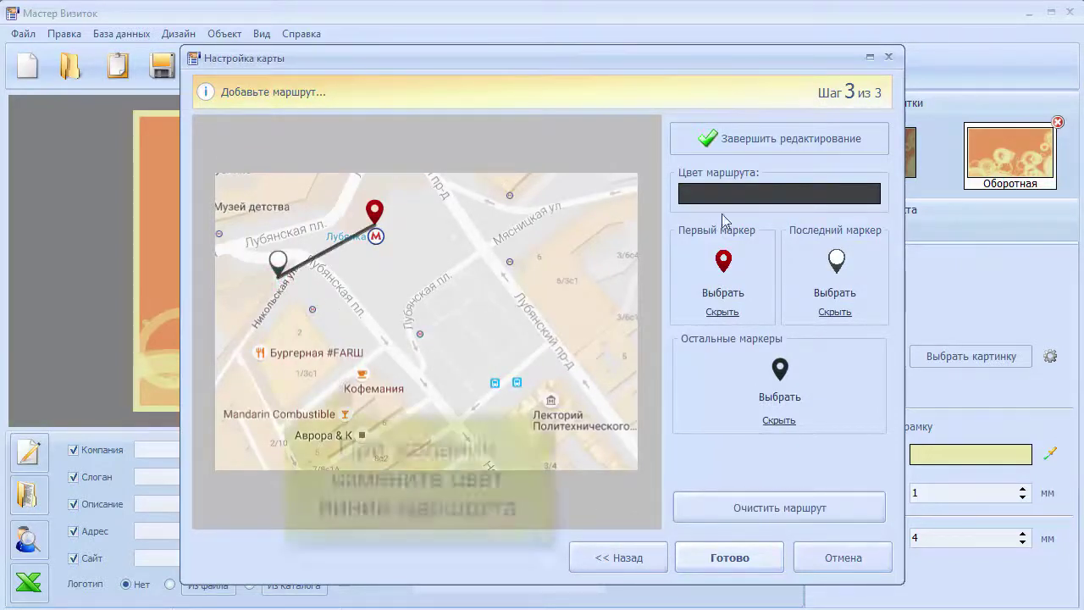
- Set the route line's colour to a custom dark grey
click(762, 200)
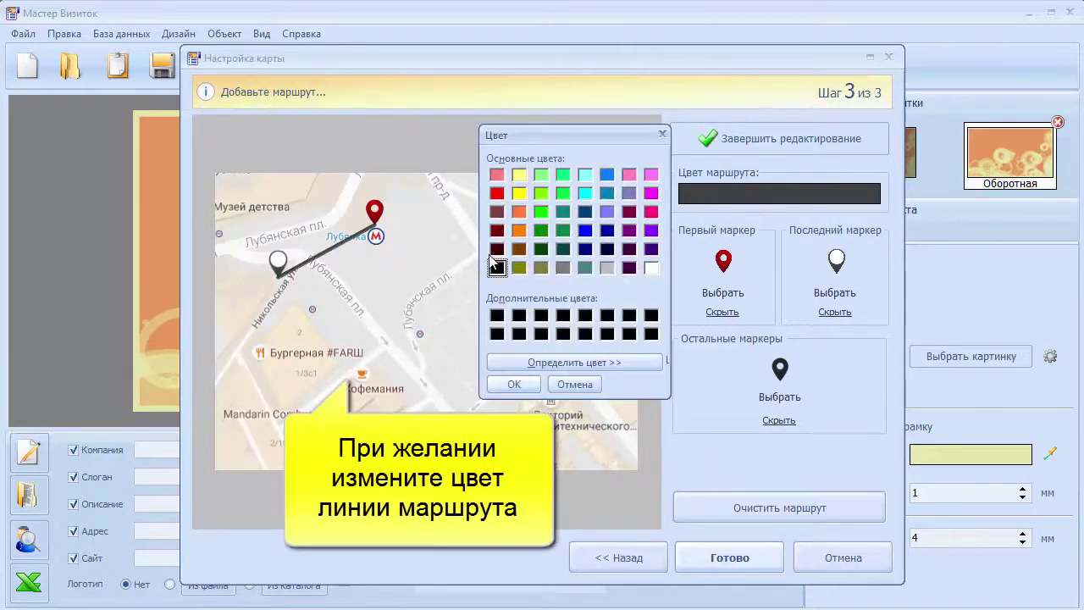
click(563, 362)
click(857, 254)
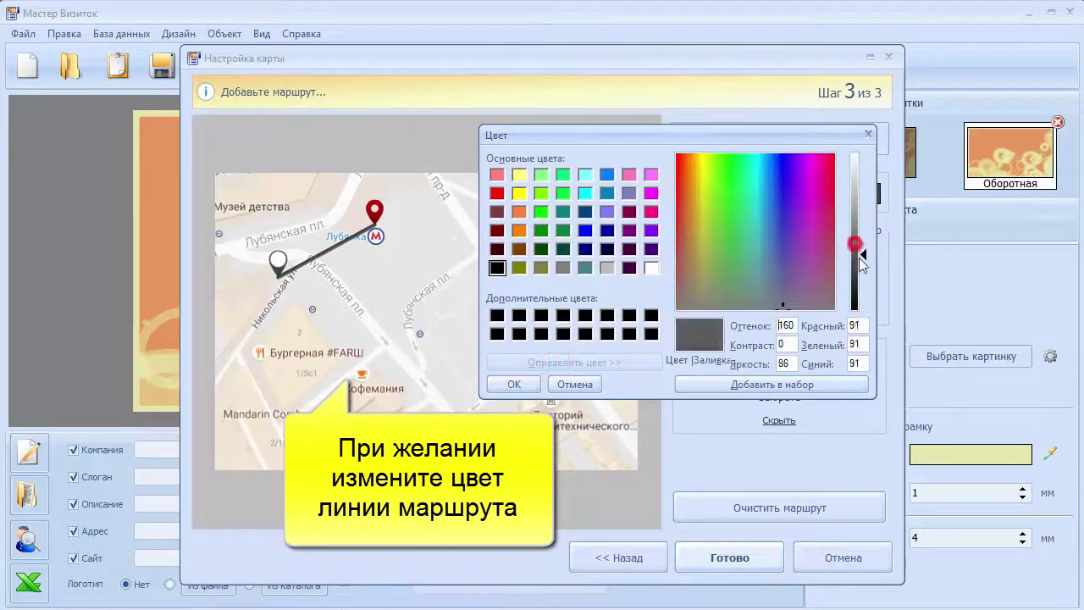
drag(860, 258, 863, 276)
click(516, 384)
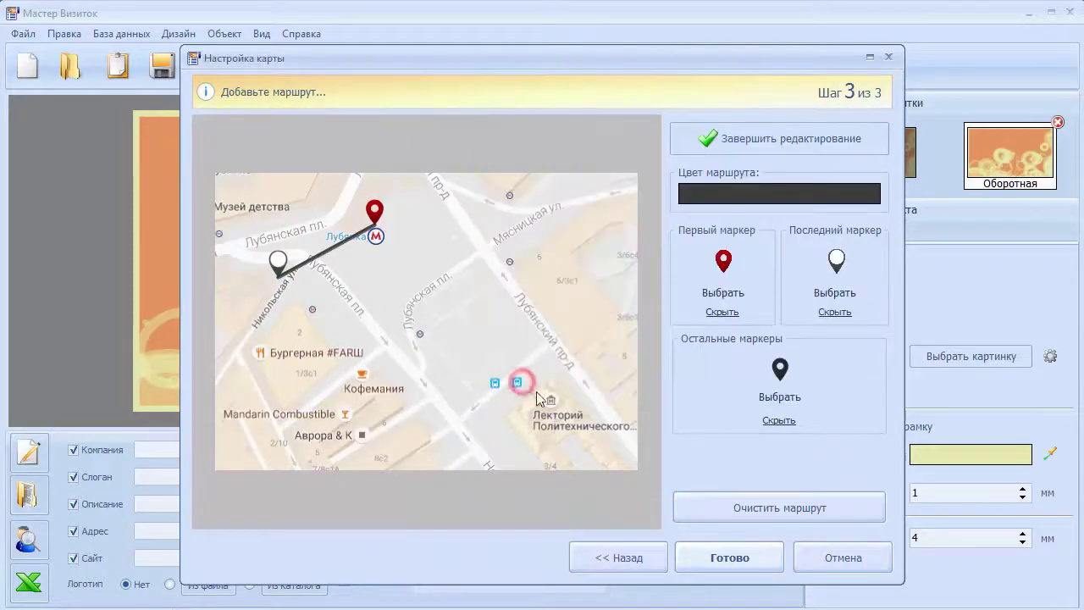
- Insert the finished map on the reverse side, move it to the card's lower right area and enlarge it
click(724, 557)
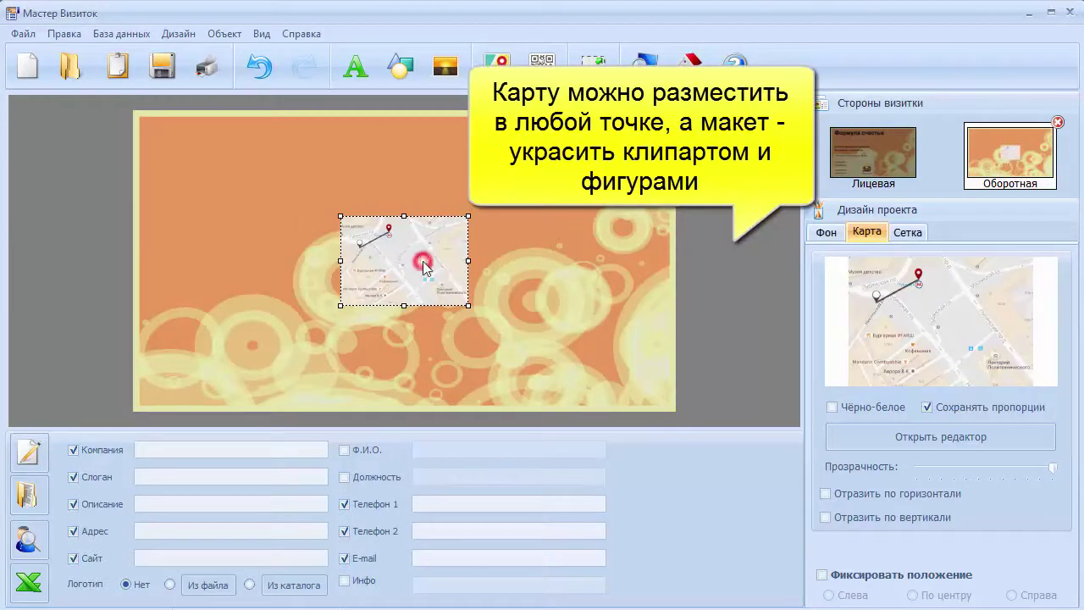
drag(423, 267, 584, 350)
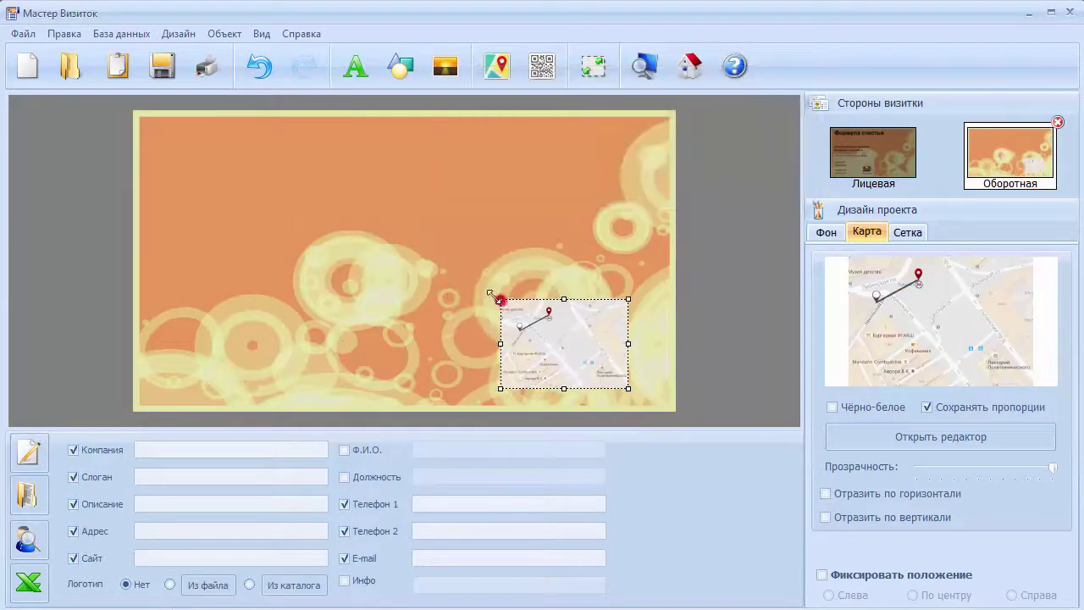
drag(500, 298, 455, 267)
click(528, 157)
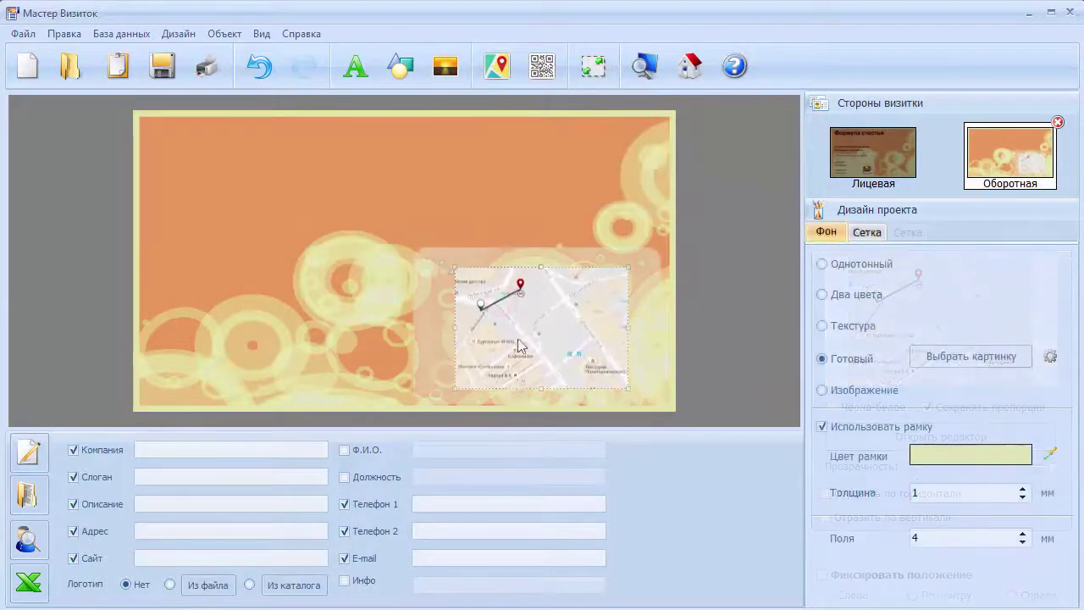
click(539, 80)
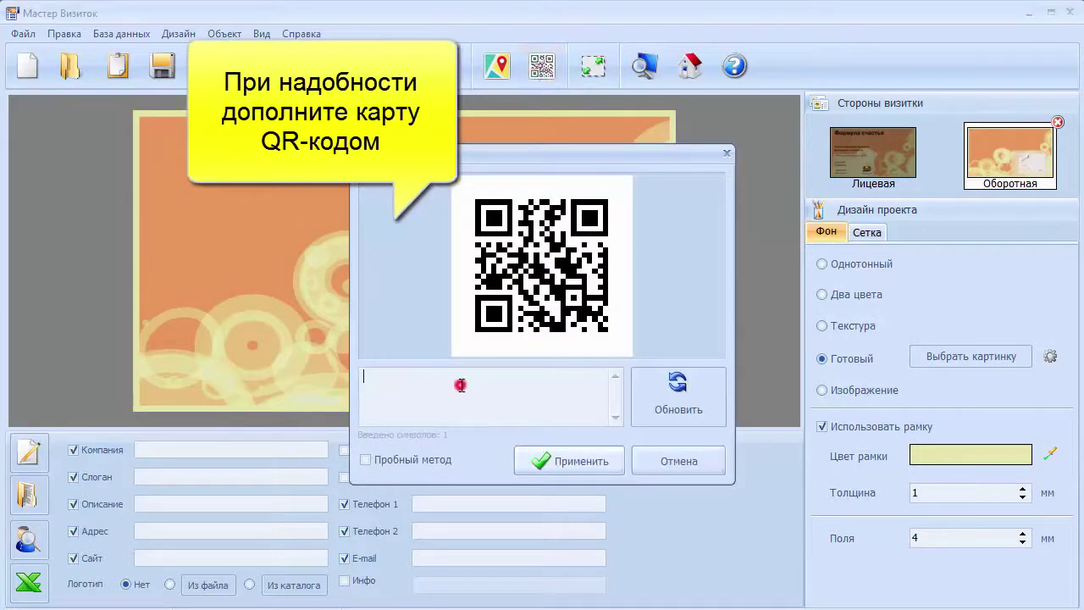
text(www.fo)
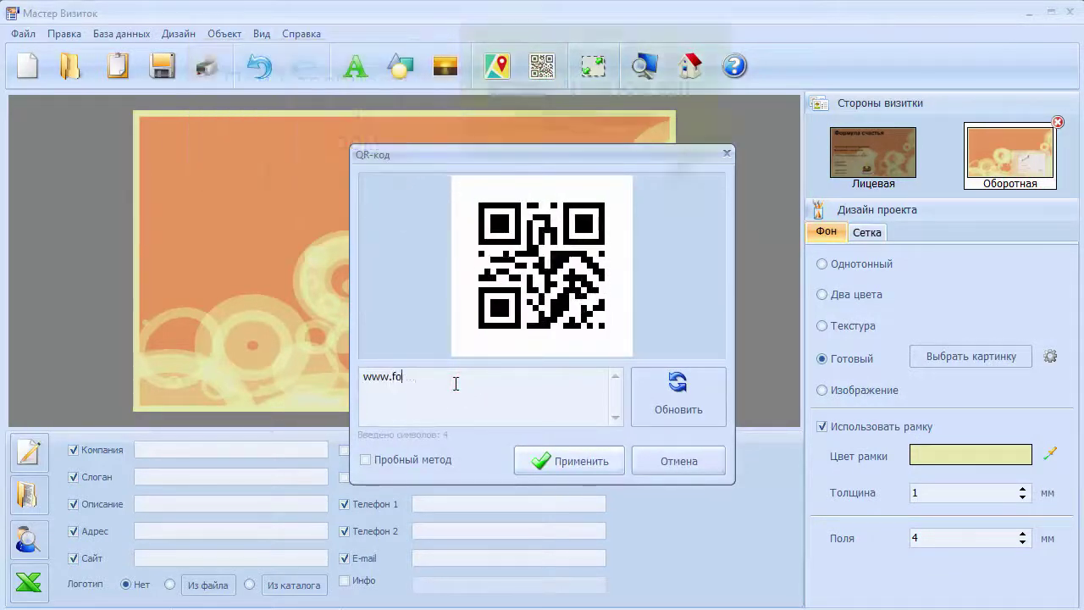
text(rmula.ru)
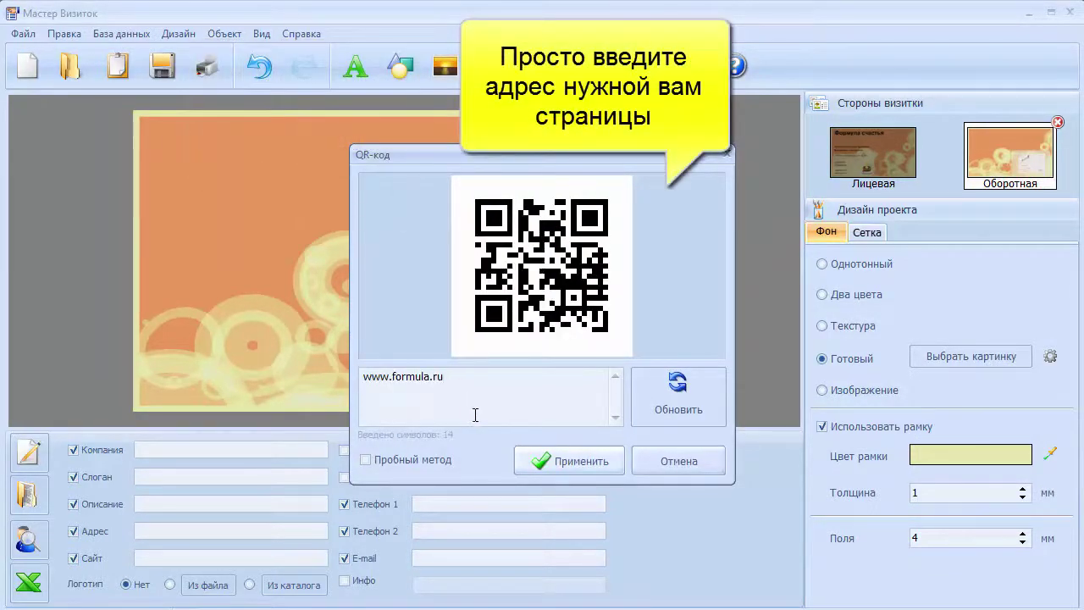
click(540, 461)
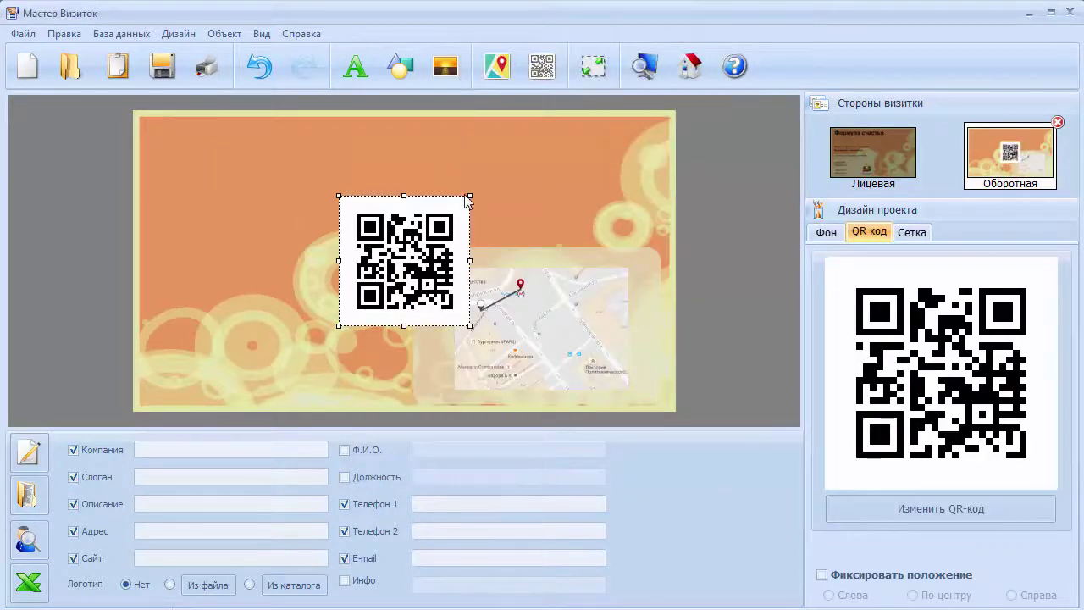
drag(467, 200, 192, 358)
click(204, 311)
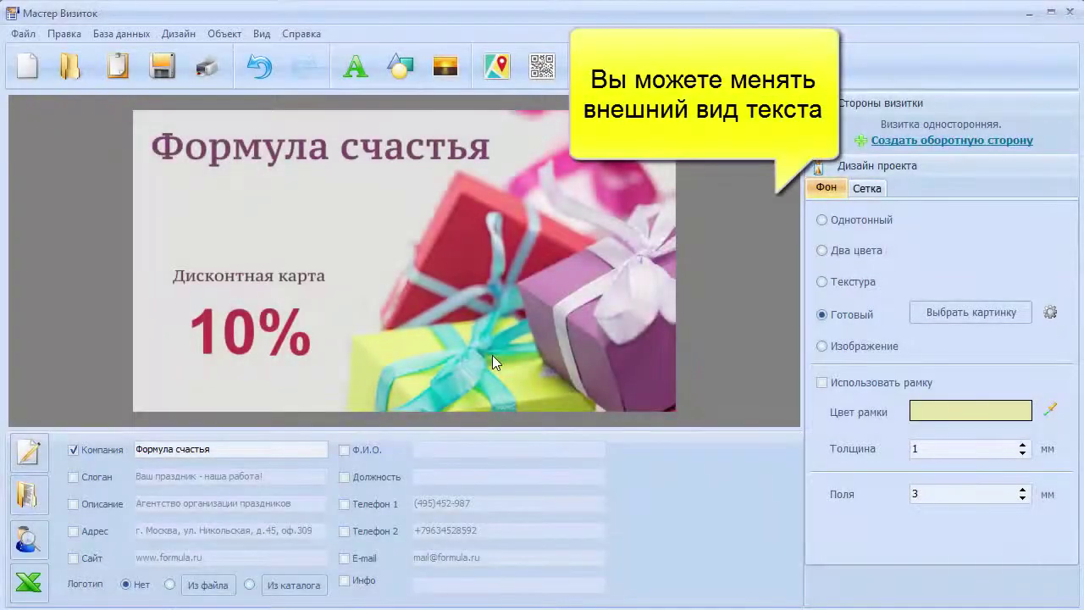
- Change the fill colour of the "Формула счастья" title on the discount card to light yellow-green
click(407, 157)
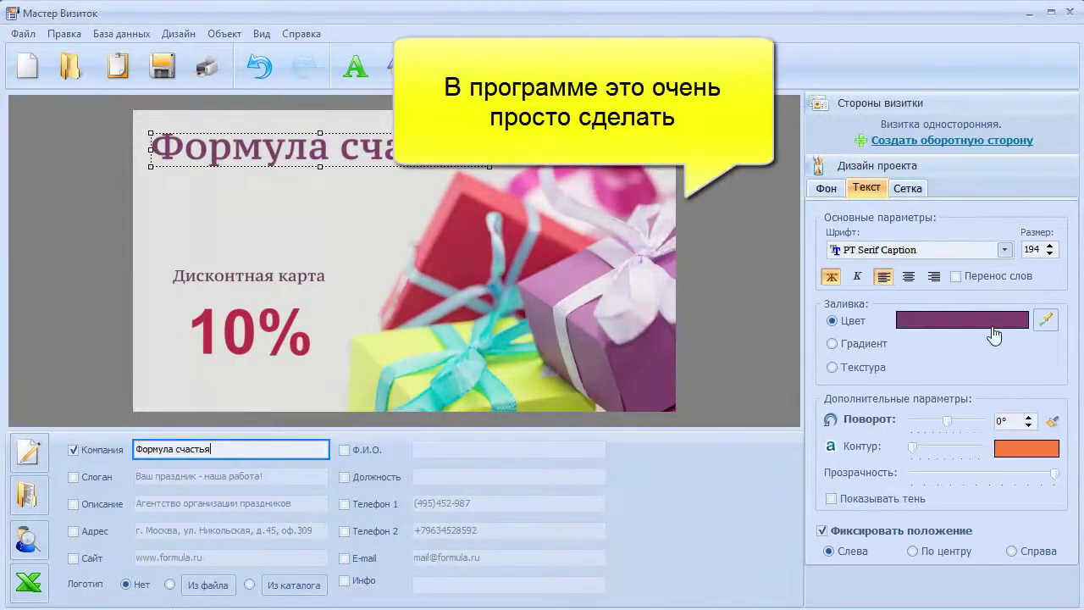
click(1046, 323)
click(515, 373)
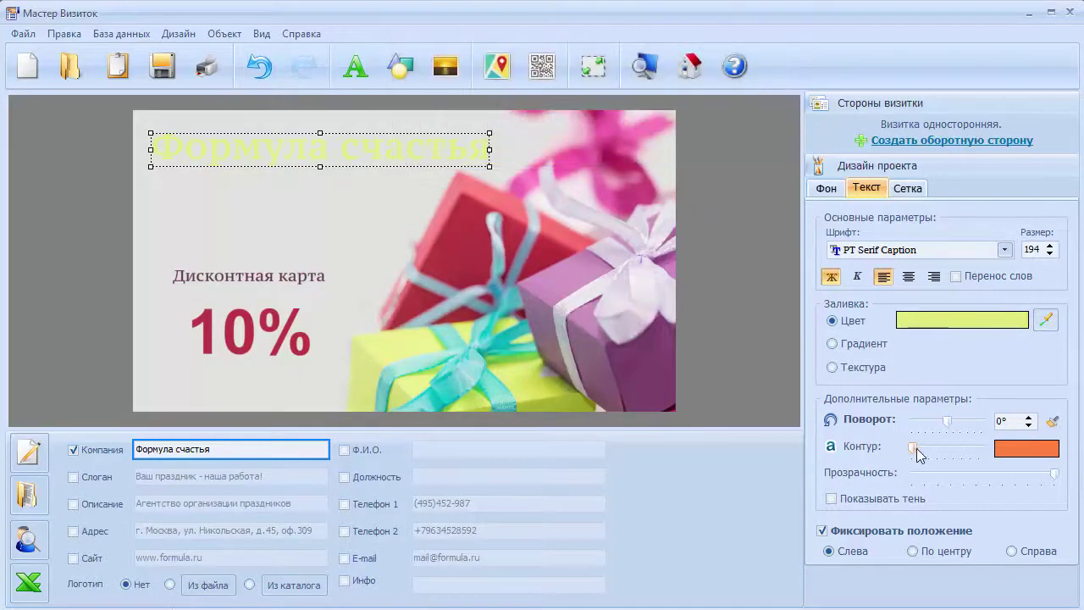
- Give the title text a medium-width outline and colour it dark purple
drag(917, 448, 947, 447)
click(1027, 448)
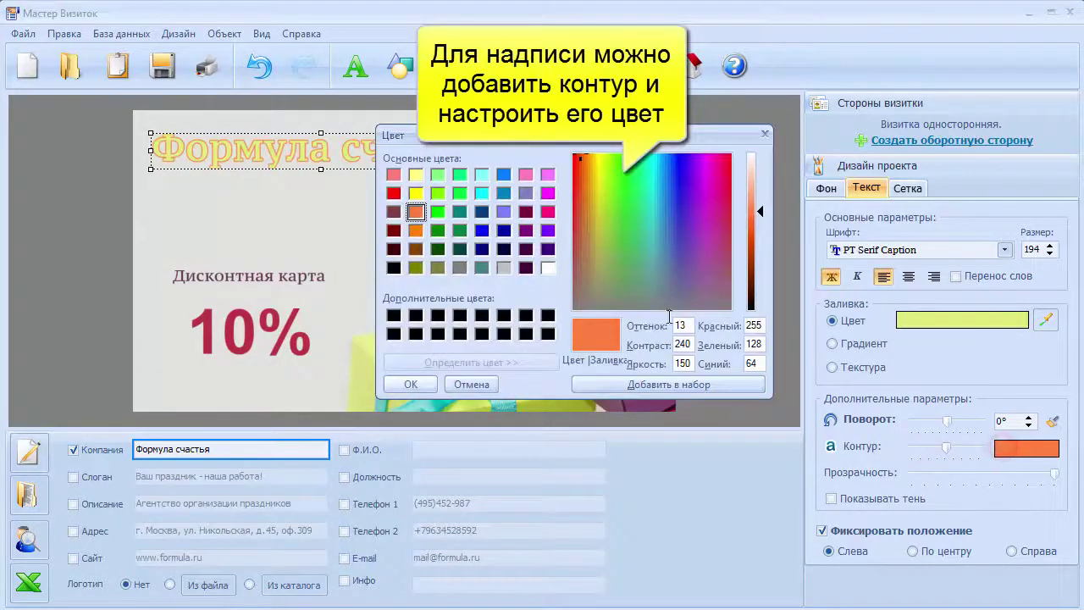
click(526, 249)
click(421, 381)
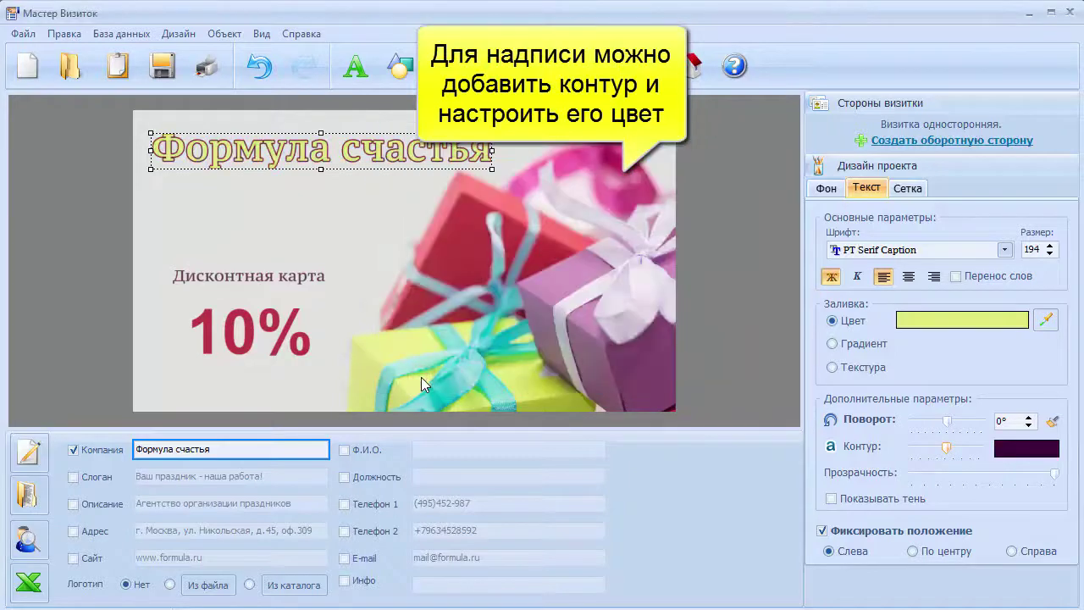
- Restyle the title in Monotype Corsiva, enlarge it to size 248 and give it a shadow
click(1005, 250)
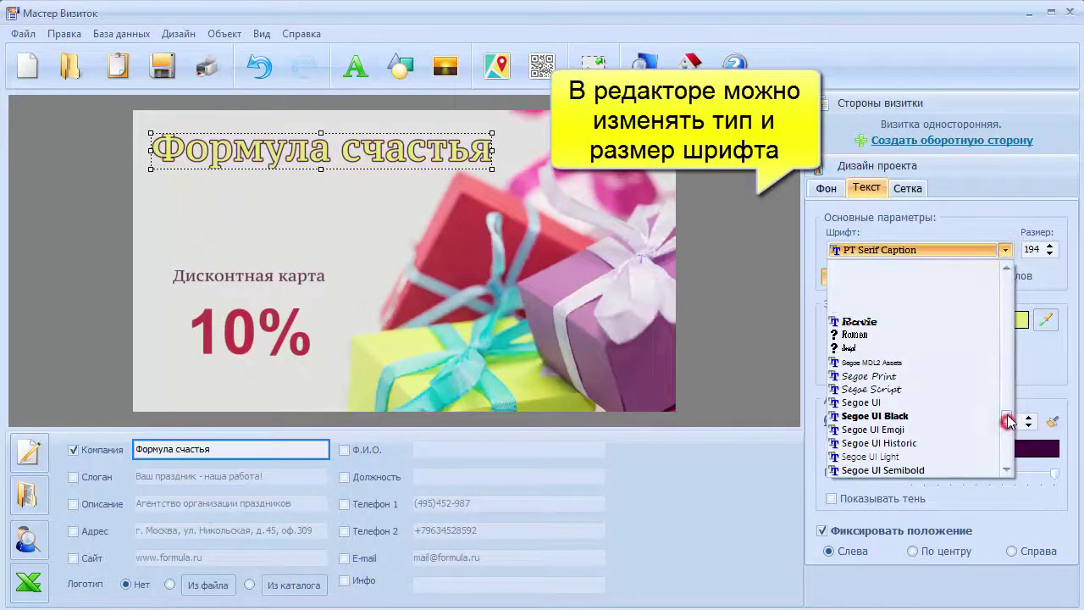
drag(1008, 421, 1008, 405)
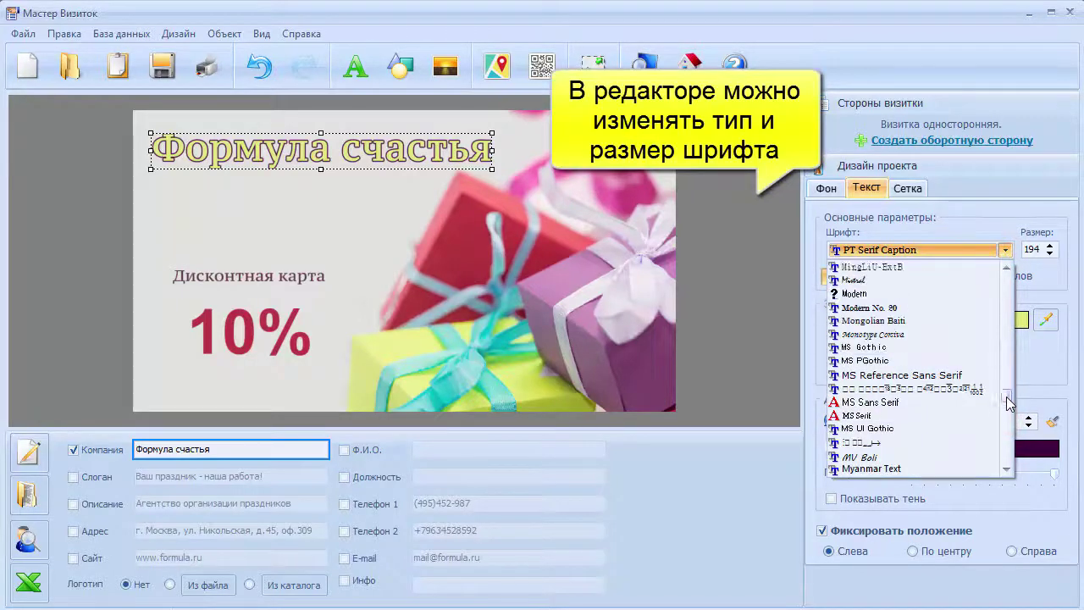
click(972, 359)
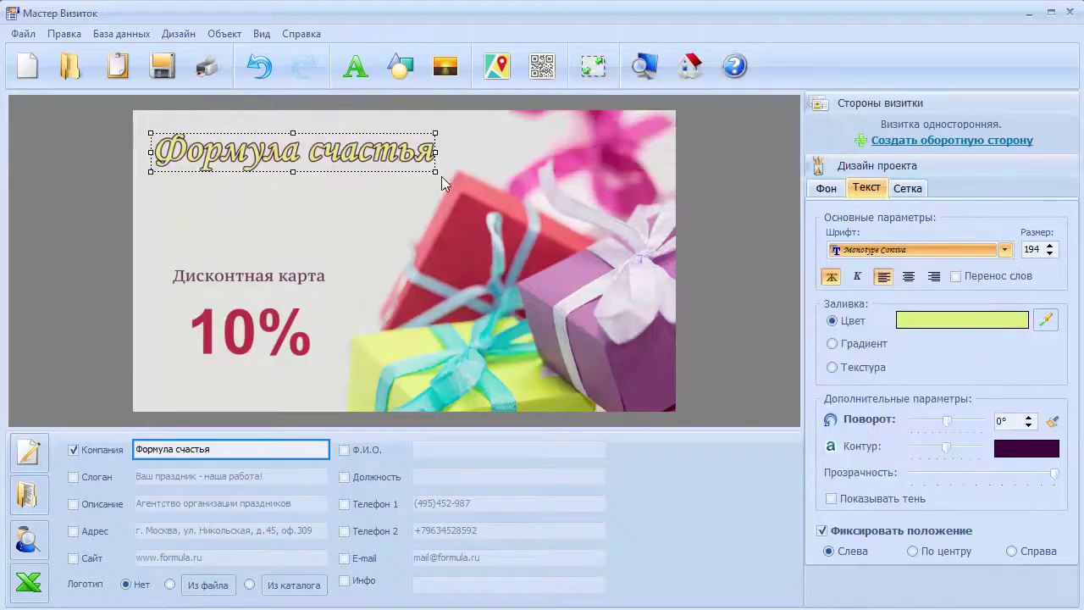
drag(434, 172, 516, 182)
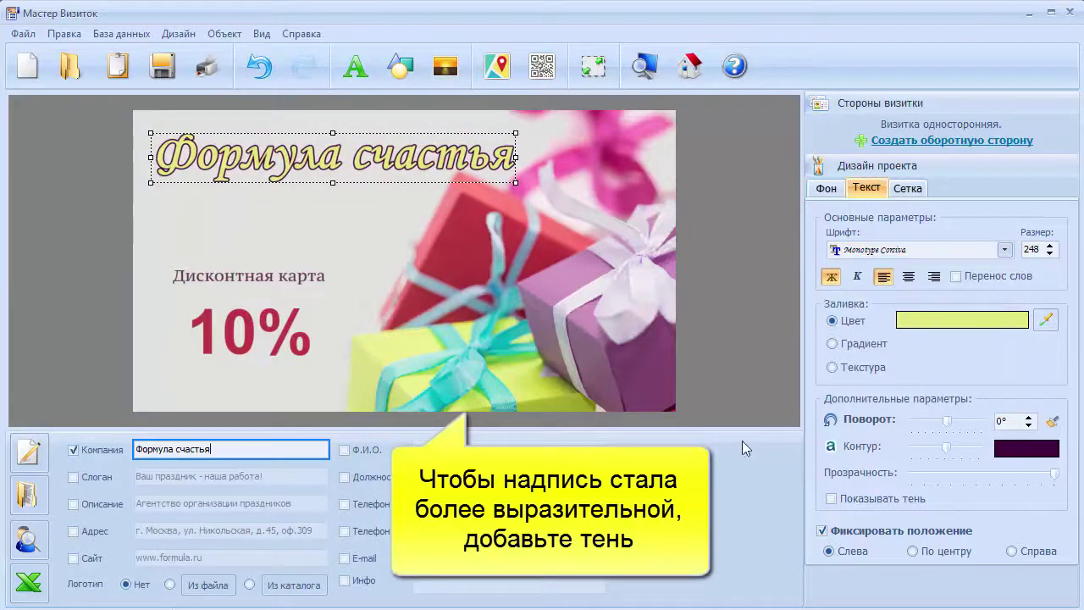
click(836, 500)
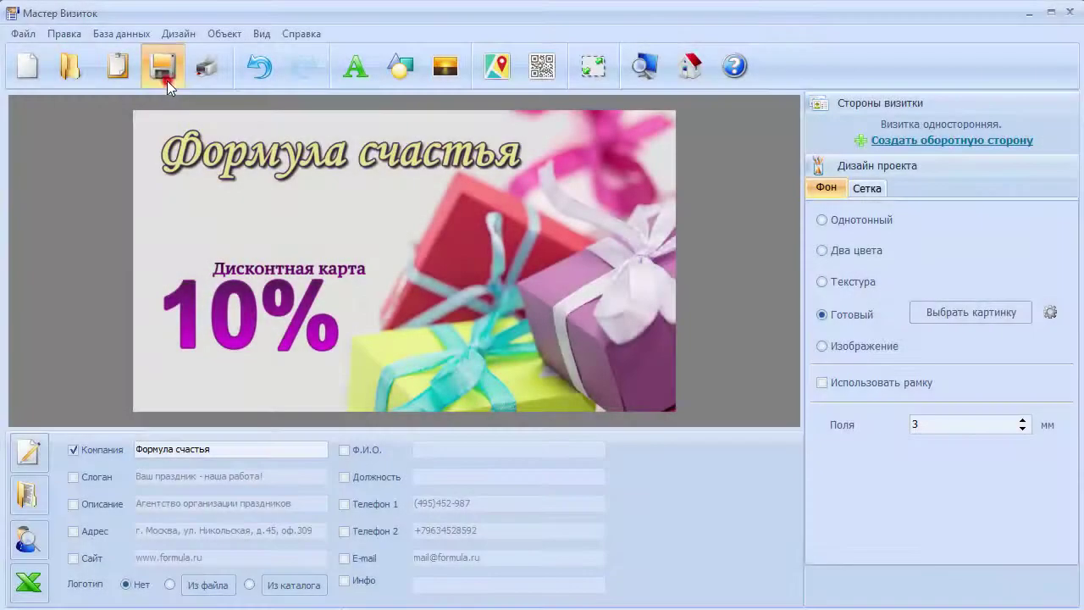
click(167, 81)
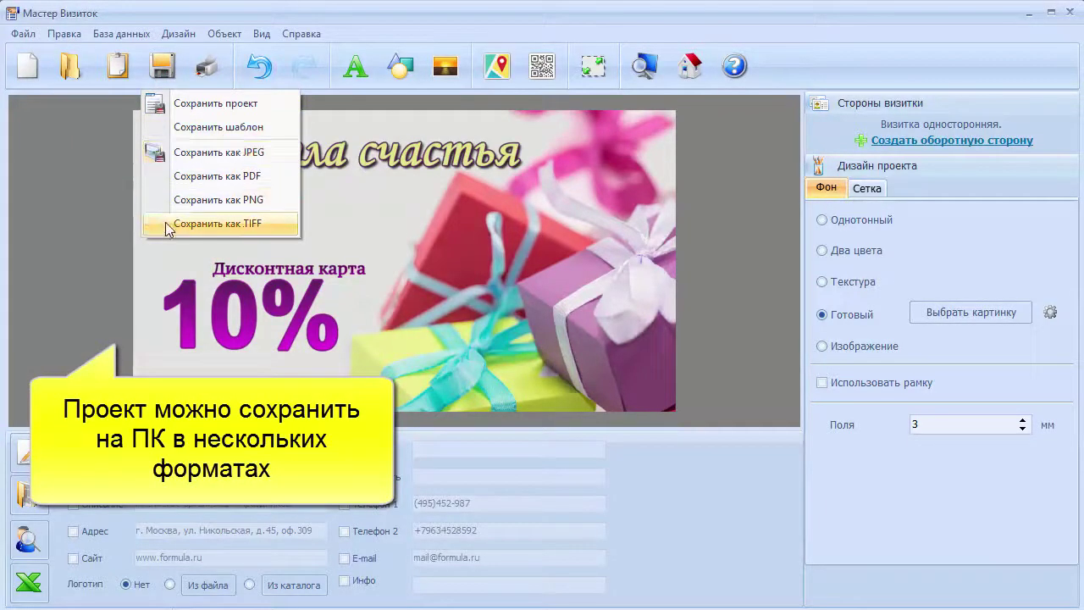
mouse_move(167, 230)
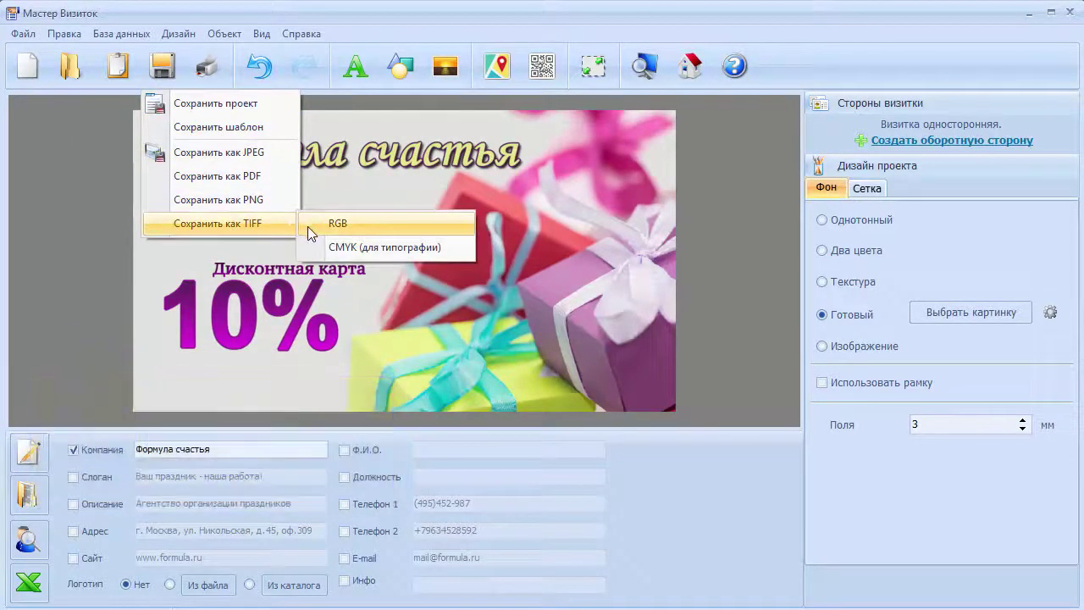
click(390, 299)
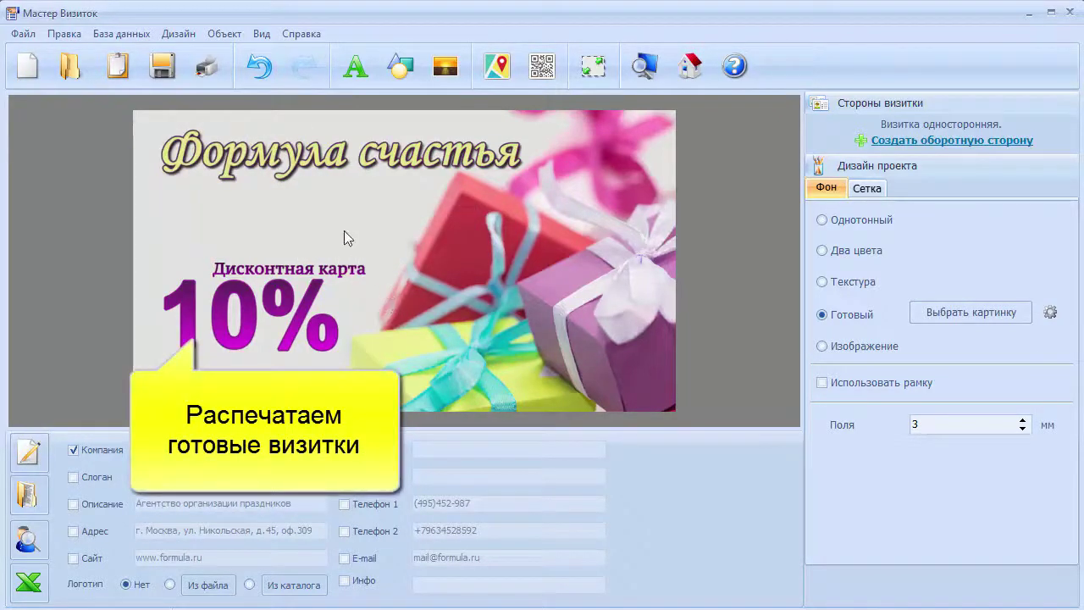
- Open the print layout for the discount card and set it to A4 paper in landscape orientation
click(212, 76)
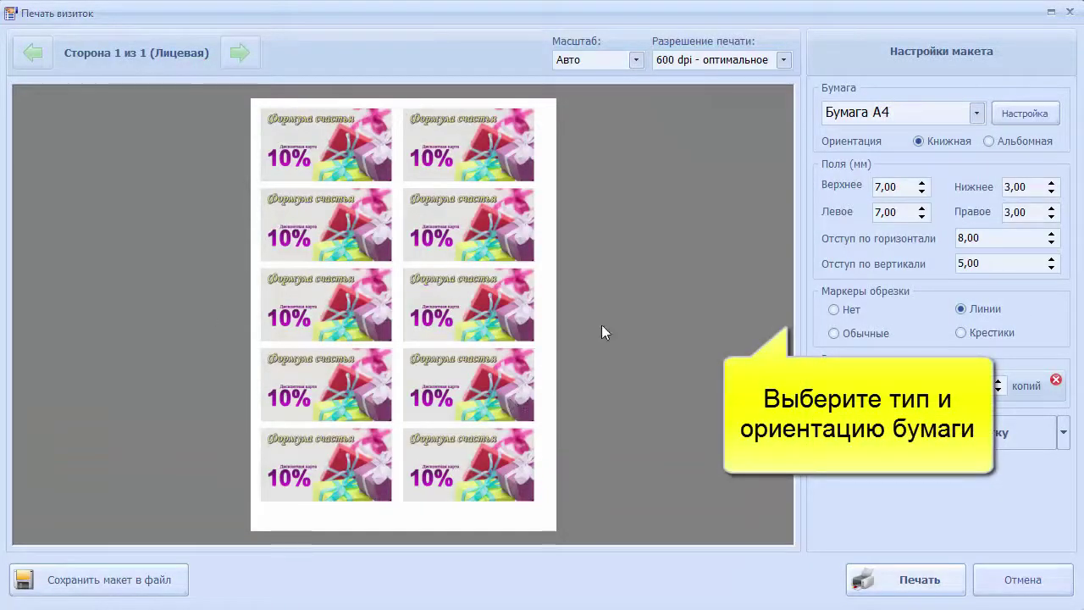
click(884, 112)
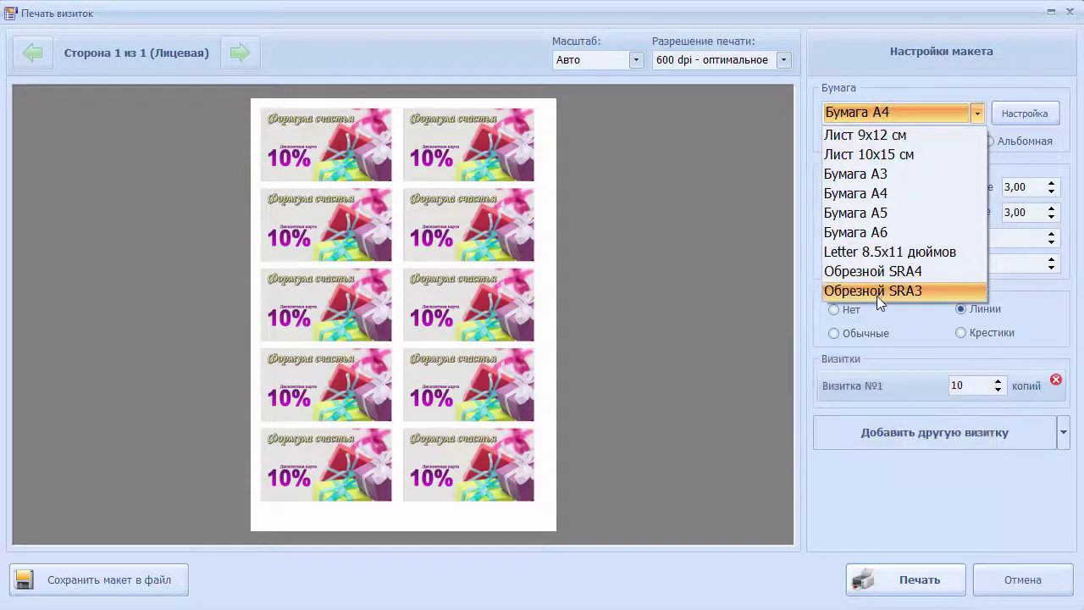
click(876, 193)
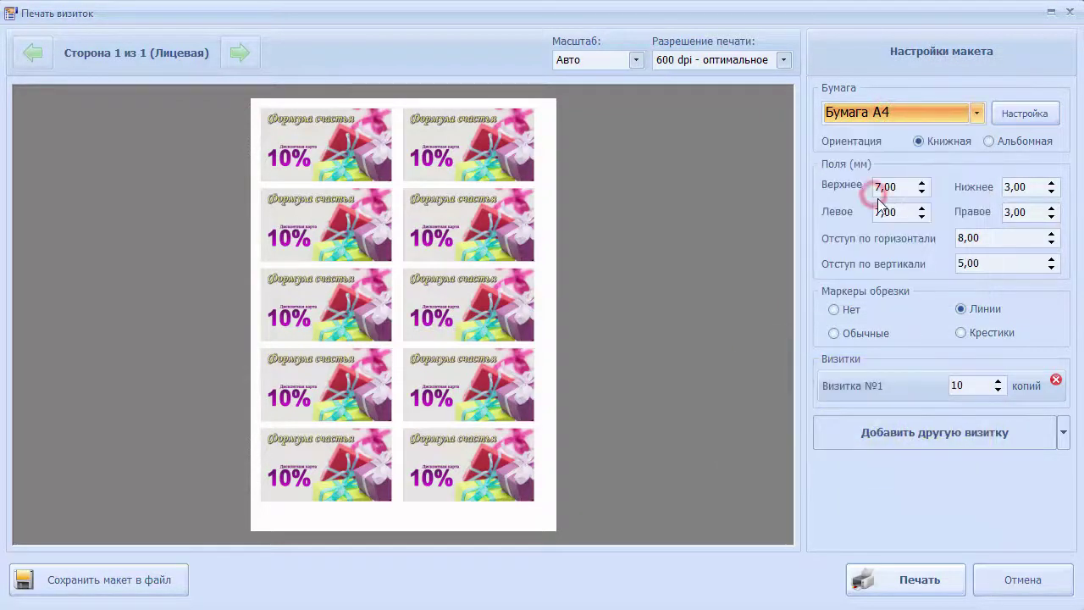
click(993, 141)
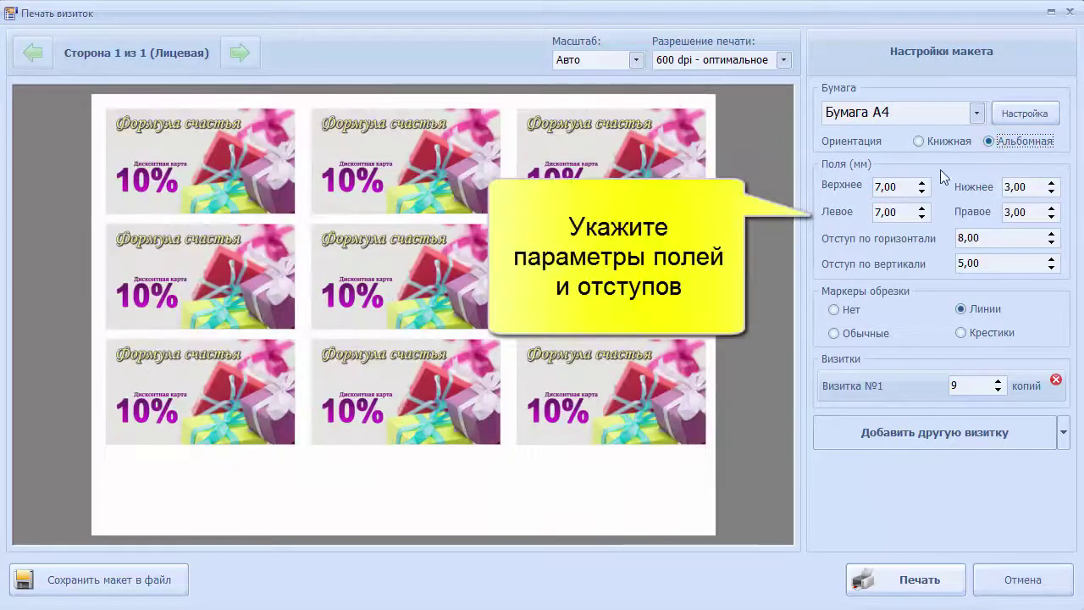
- Set the top and left margins of the print sheet to 4 mm each
click(923, 192)
click(922, 192)
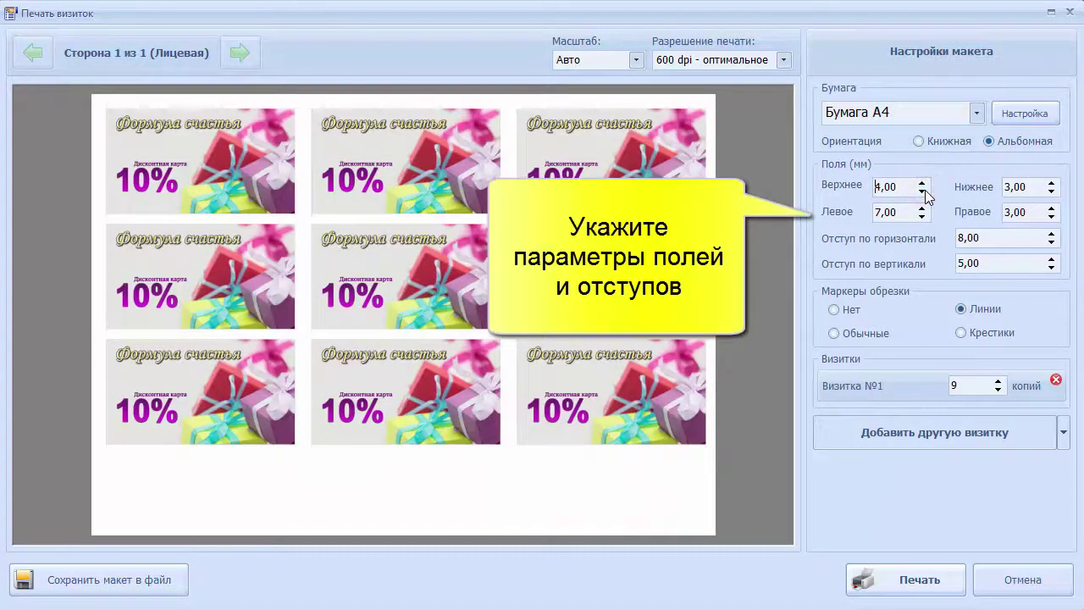
click(923, 217)
click(922, 217)
click(923, 217)
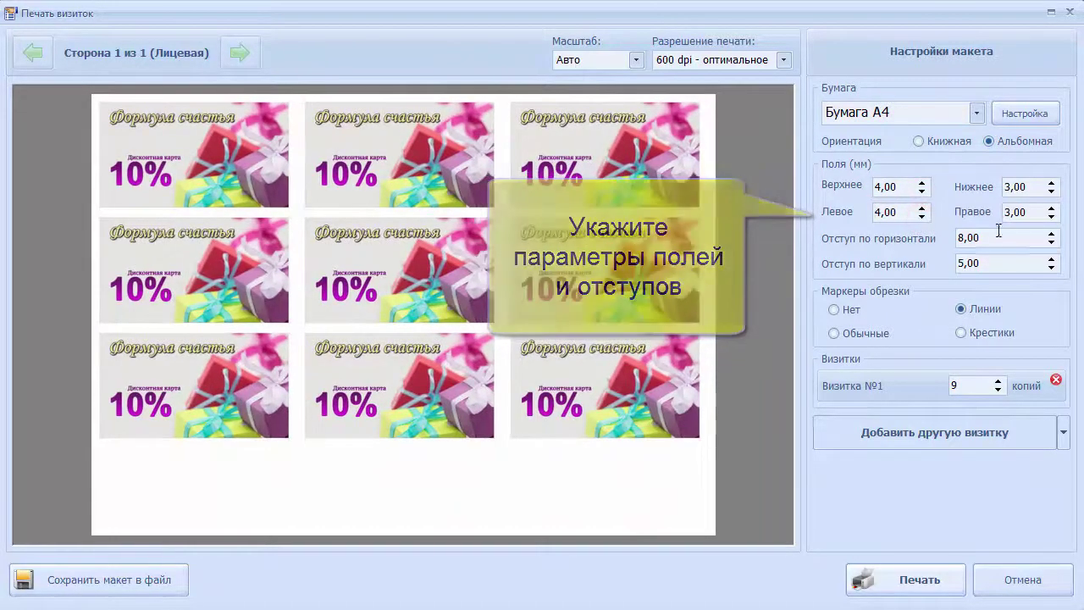
- Set the spacing between cards to 6 mm horizontally and 4 mm vertically, with "Обычные" crop markers
click(1051, 242)
click(1051, 243)
click(1052, 267)
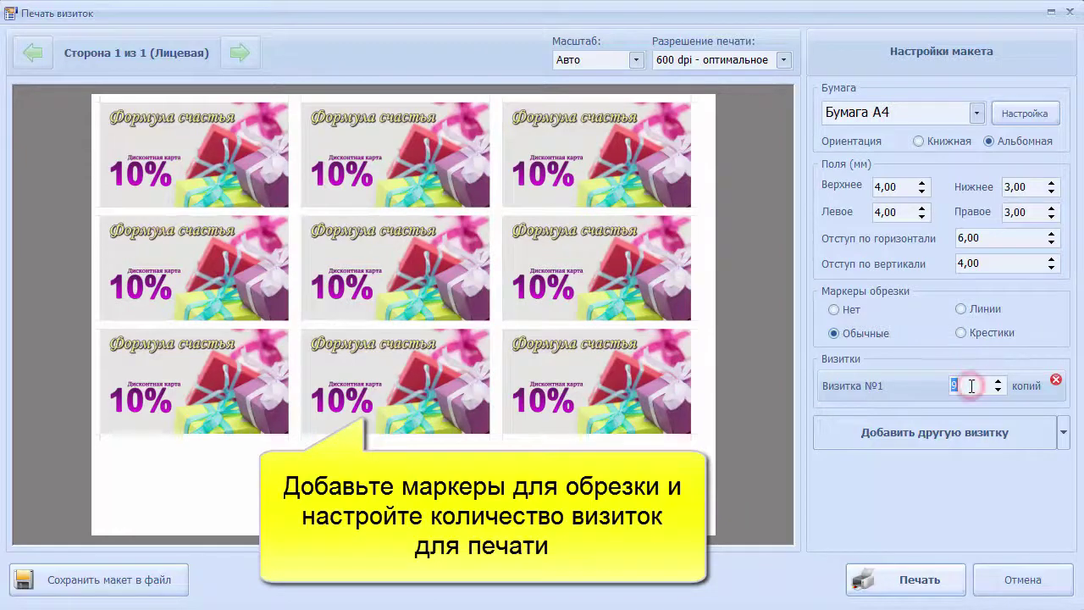
- Set the discount card to 4 copies and add 3 copies of the recent project "Новый проект" to the sheet
text(4)
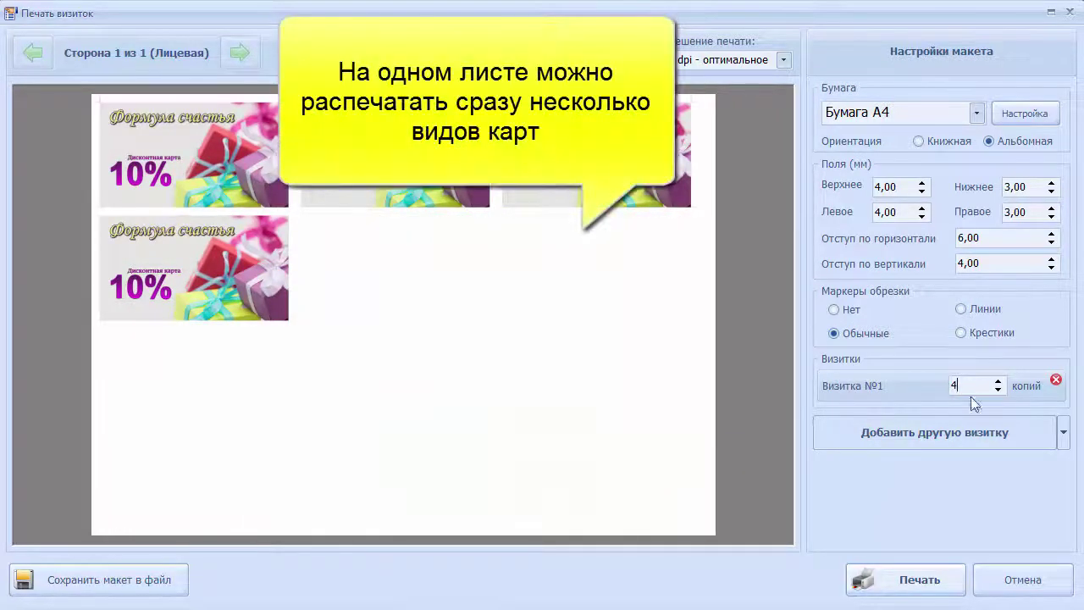
click(972, 444)
click(968, 465)
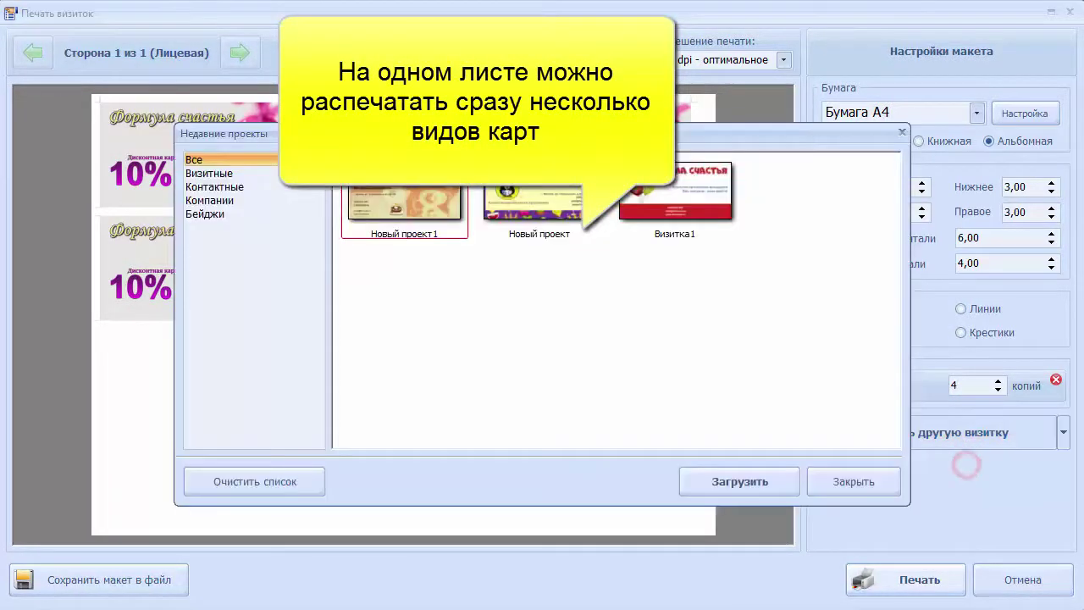
click(542, 211)
click(738, 480)
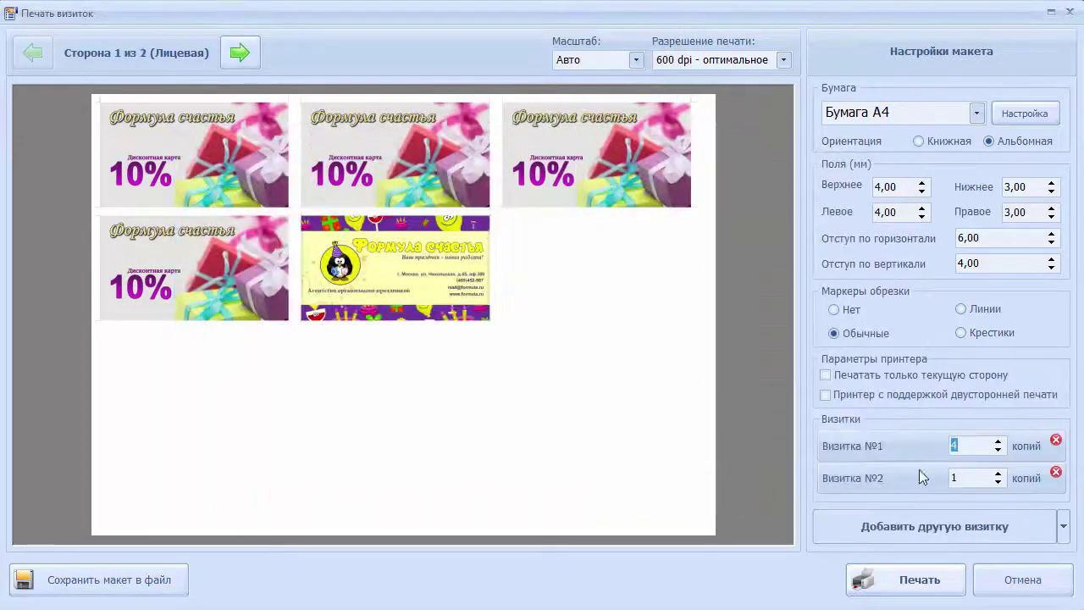
text(3)
- Add the recent project "Новый проект1" to the sheet as the third card with 2 copies
click(965, 523)
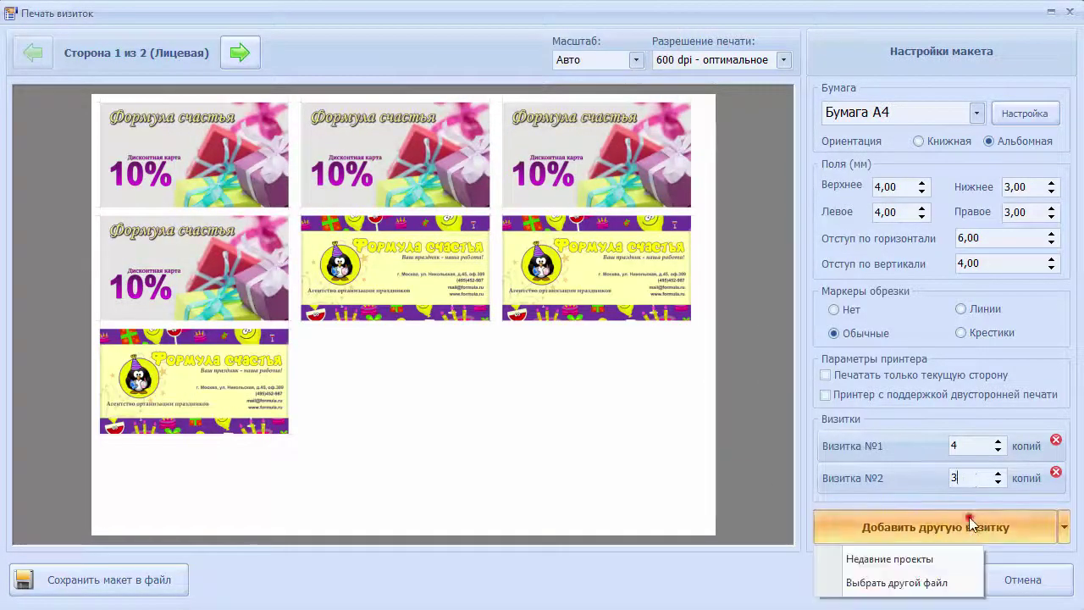
click(954, 559)
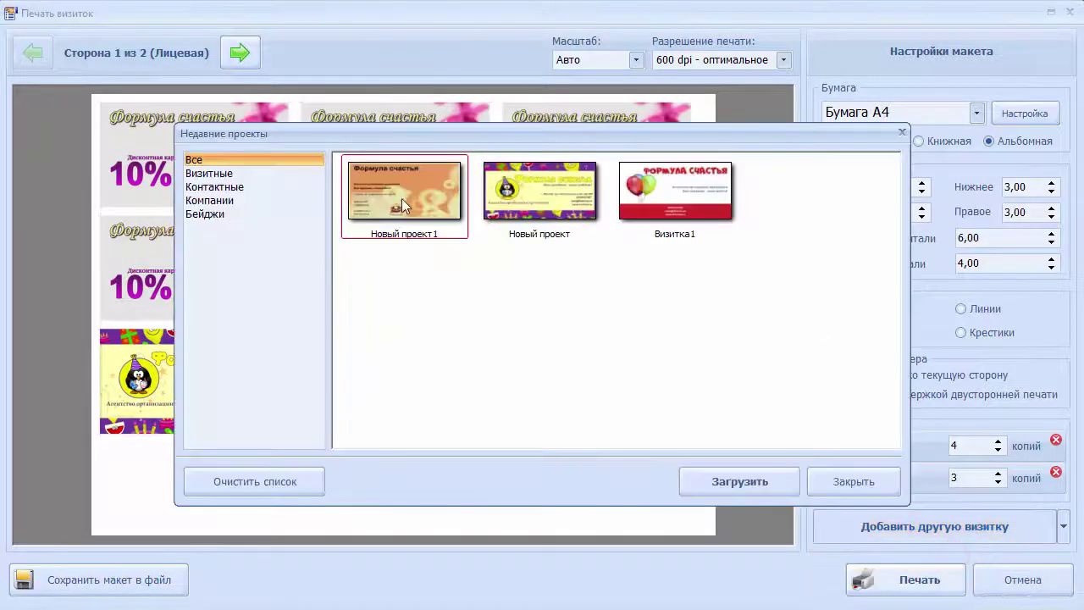
click(725, 480)
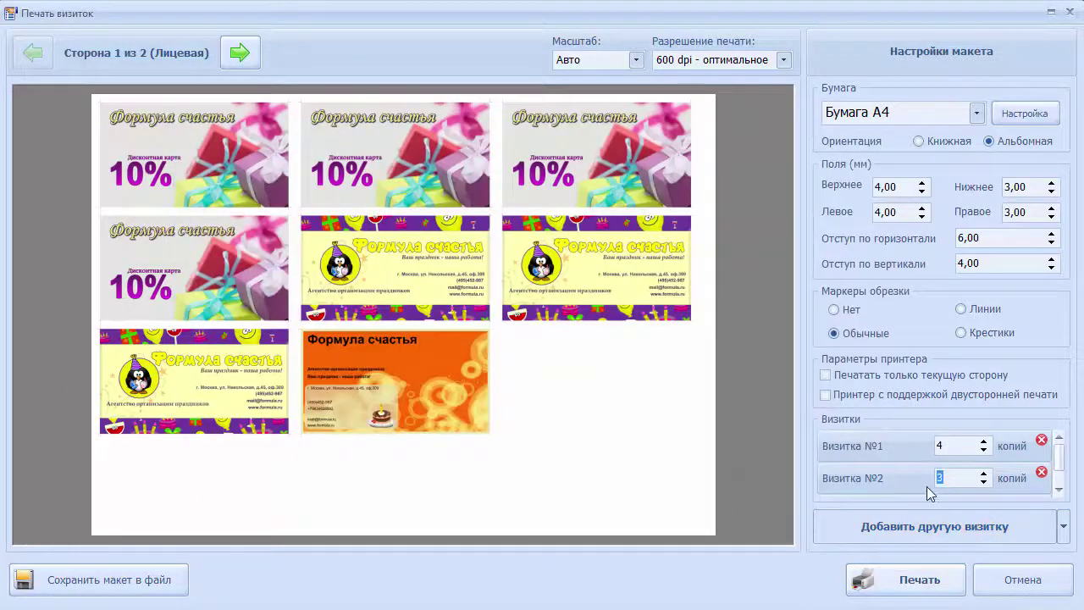
click(1060, 462)
click(984, 477)
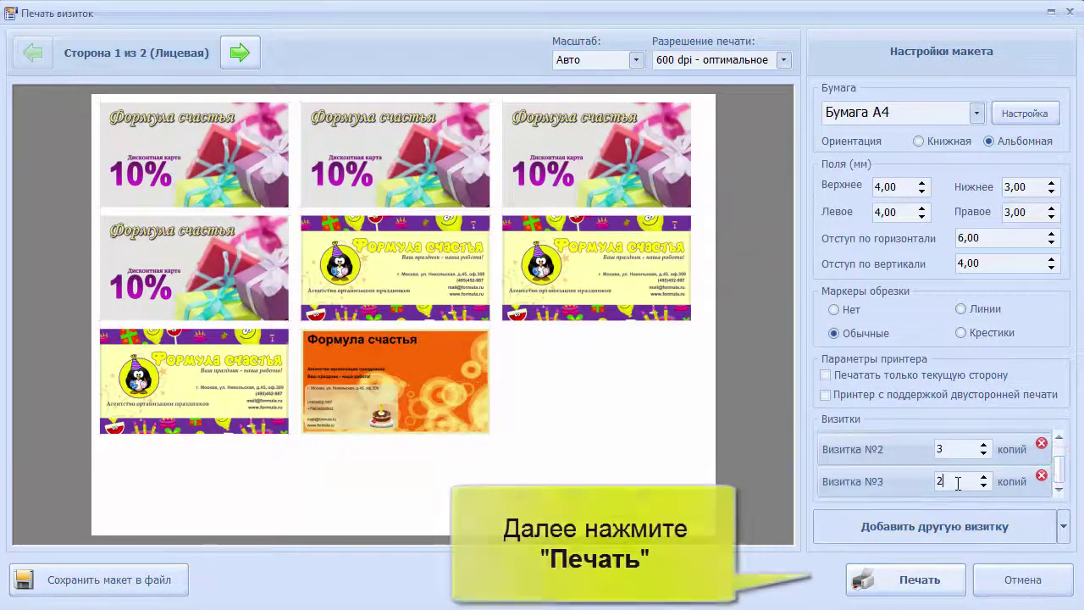